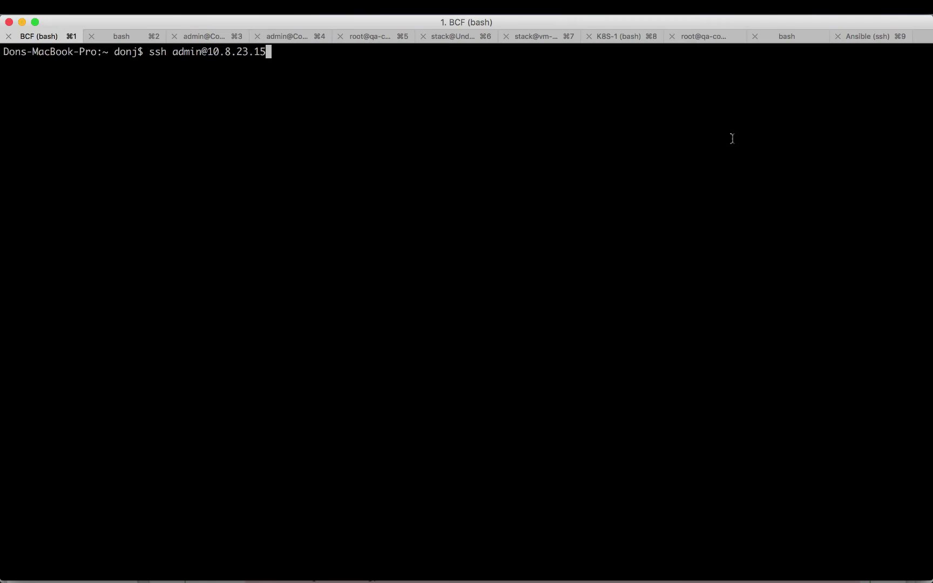
SSH into the Cont-15 controller at 10.8.23.15 with the admin password and enter enable mode
key("Return")
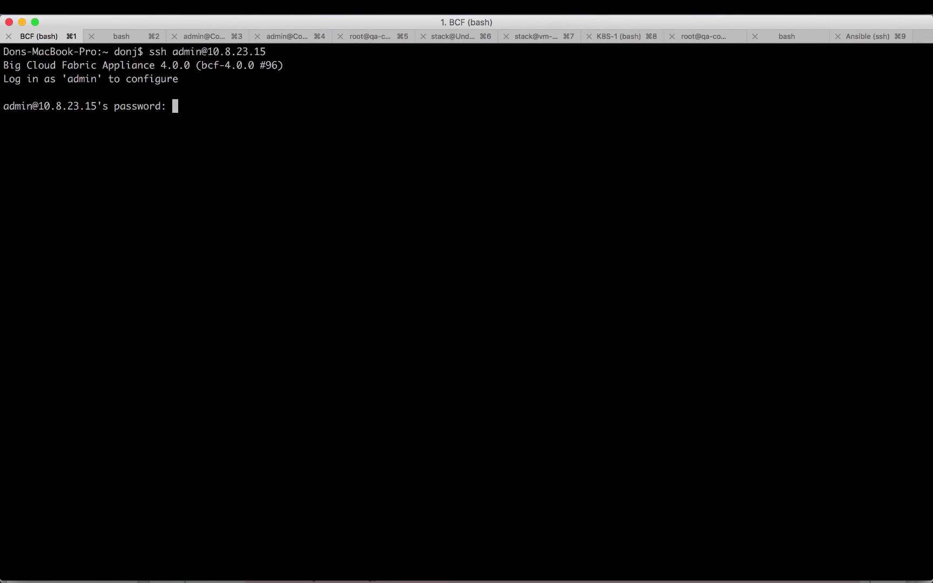
key("Return")
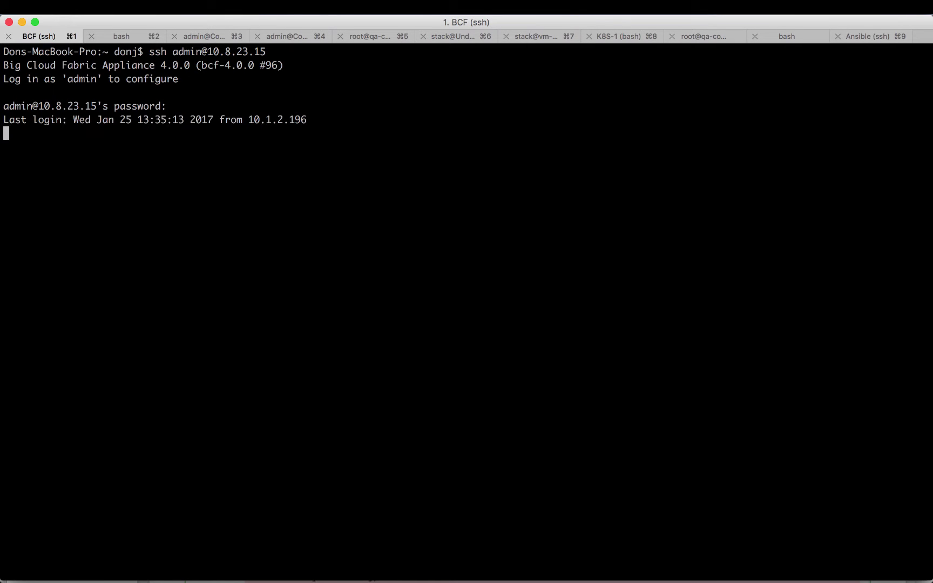
type("en")
key("Return")
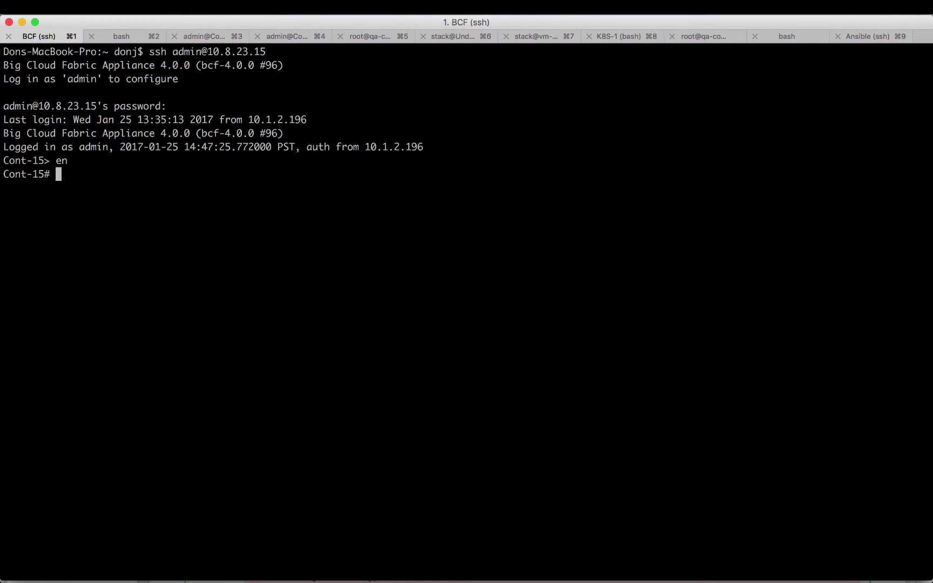
key("Return")
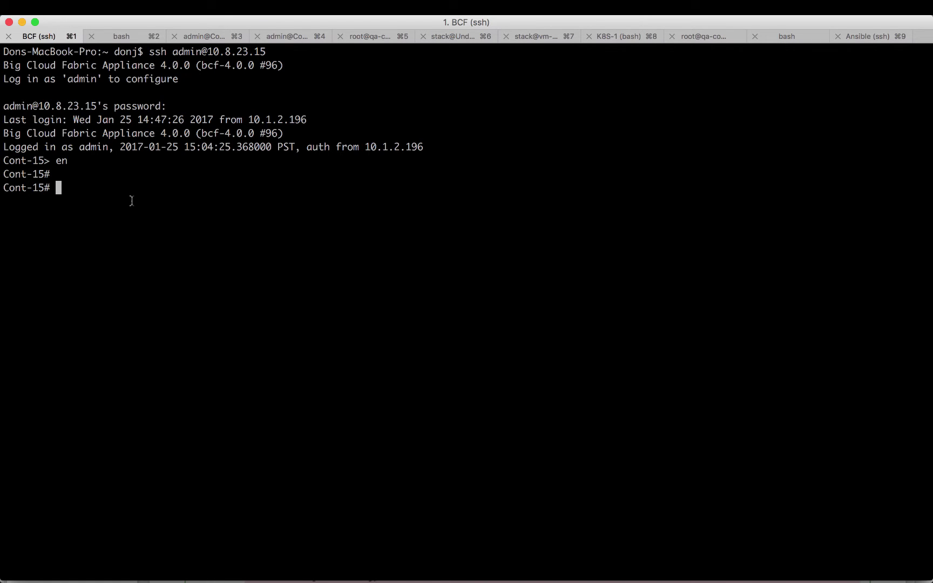
Run show tenant on Cont-15 to list the 14 tenants with their segment counts
type("show tenant")
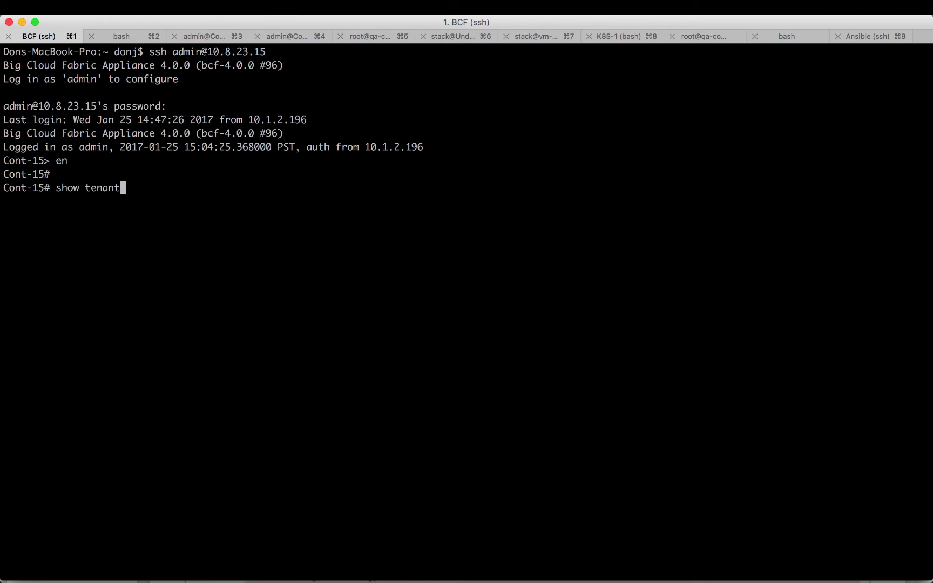
key("Return")
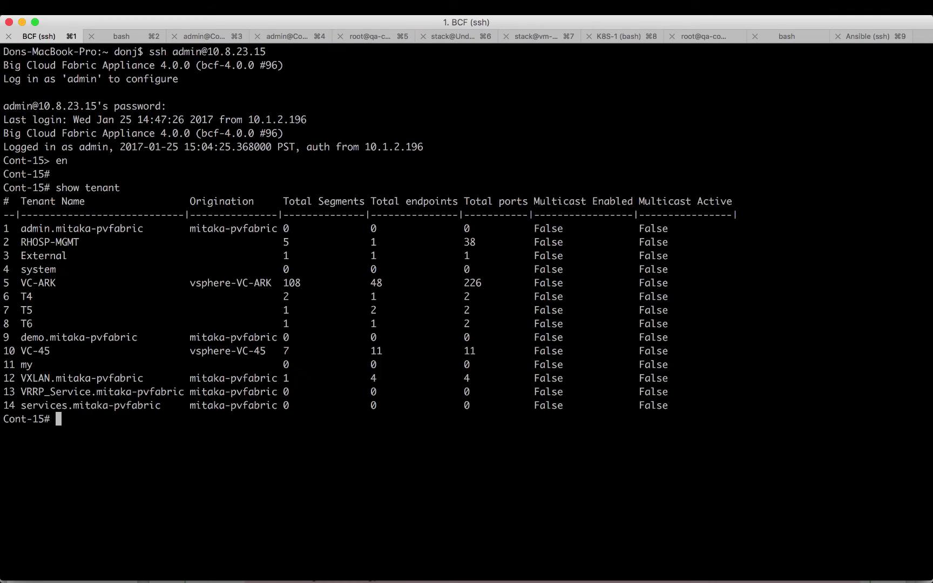
key("Return")
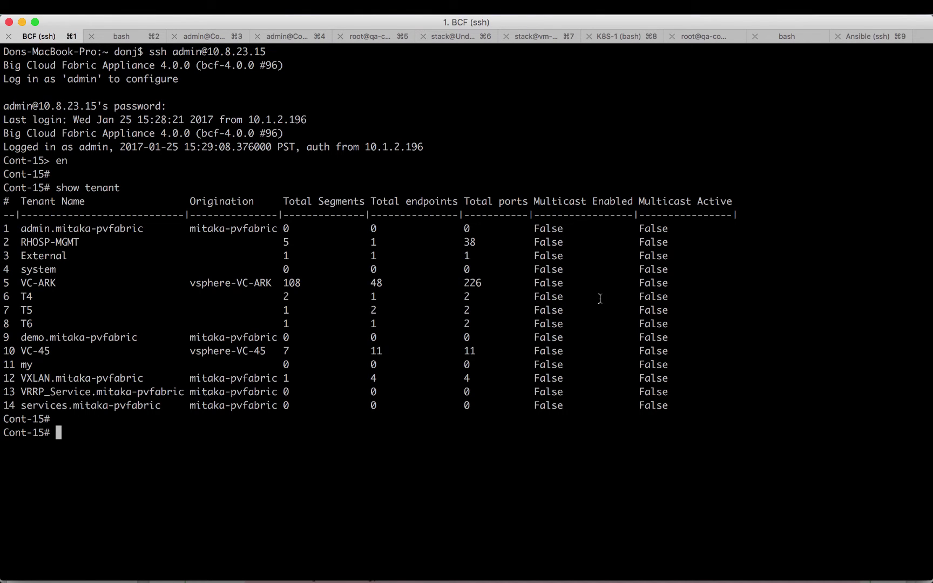
Turn on debug rest and highlight the GET /info/endpoint-manager/tenant path behind the tenant listing
type("debug rest")
key("Return")
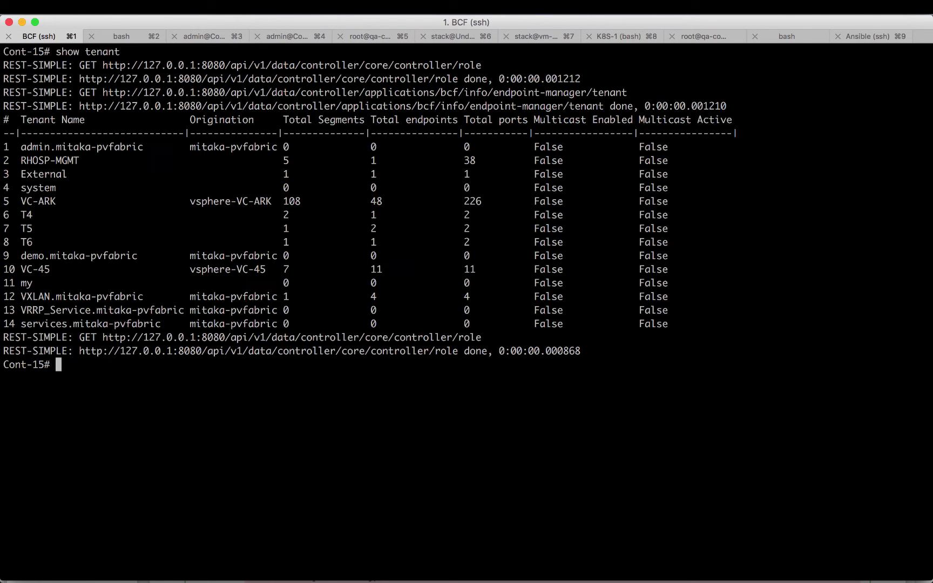
double_click(82, 93)
left_click_drag(458, 93, 635, 92)
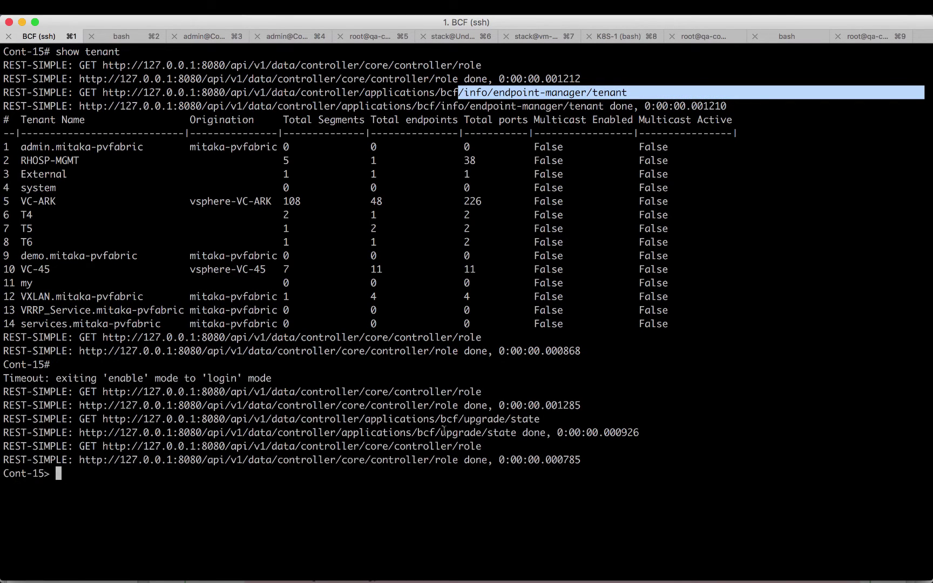
left_click(444, 430)
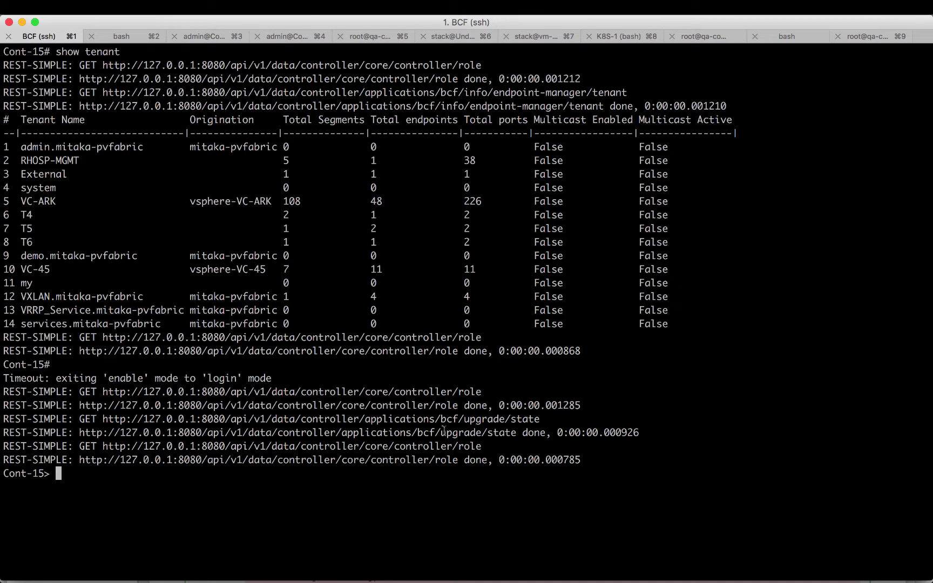
key("super+9")
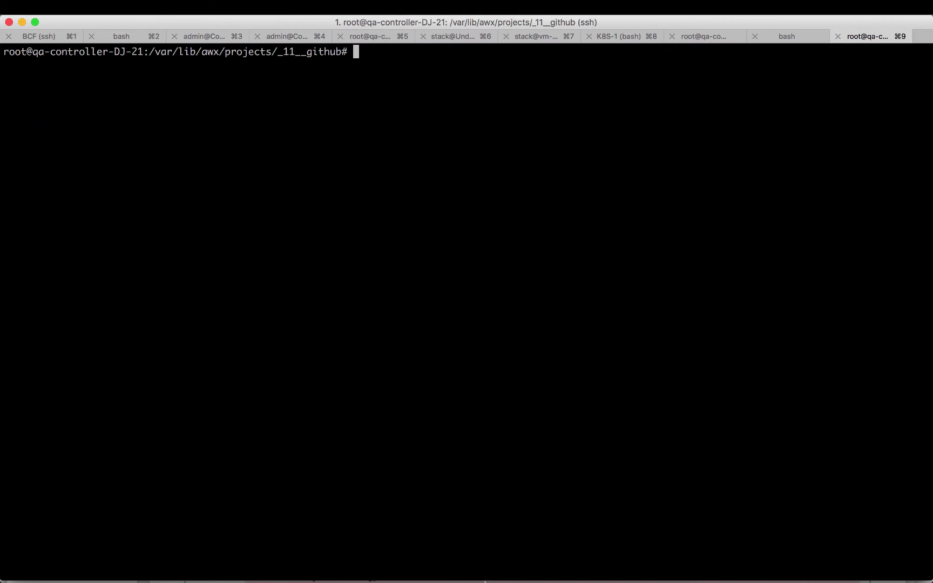
type("vim bcf.yml")
mouse_move(511, 581)
key("Return")
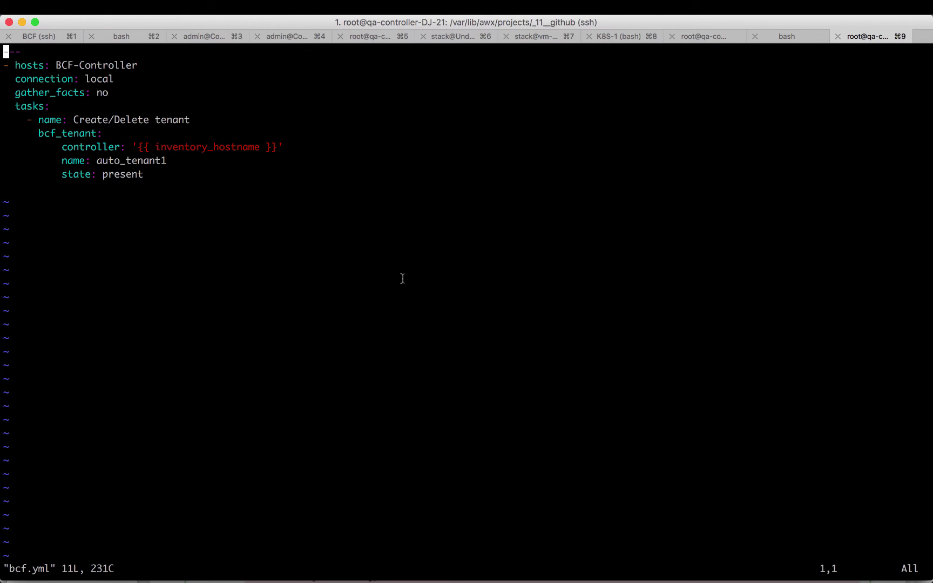
double_click(100, 146)
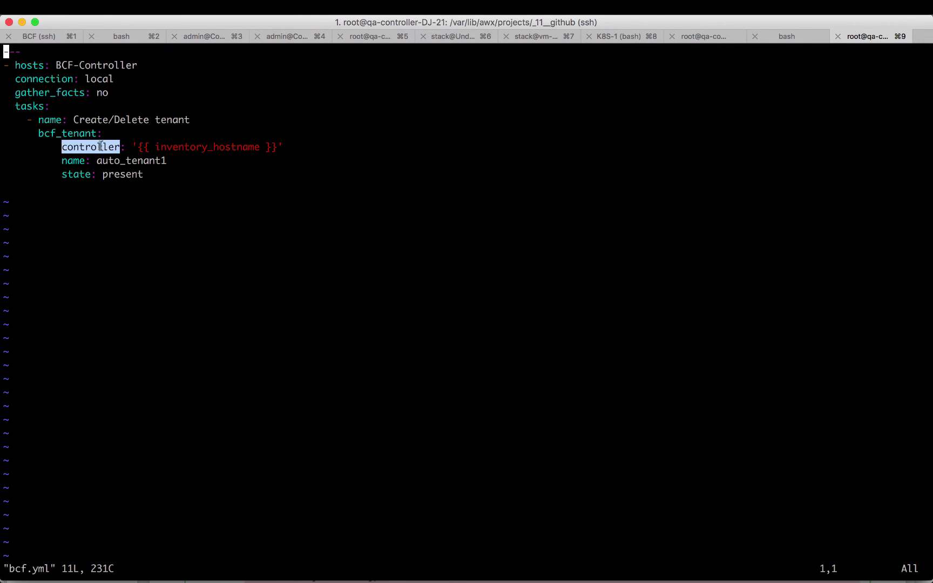
double_click(71, 161)
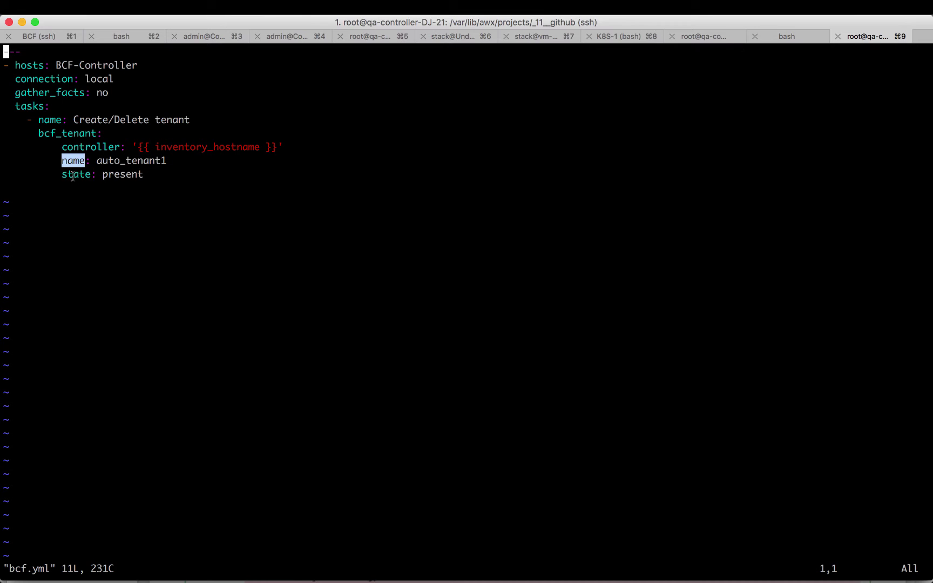
double_click(72, 175)
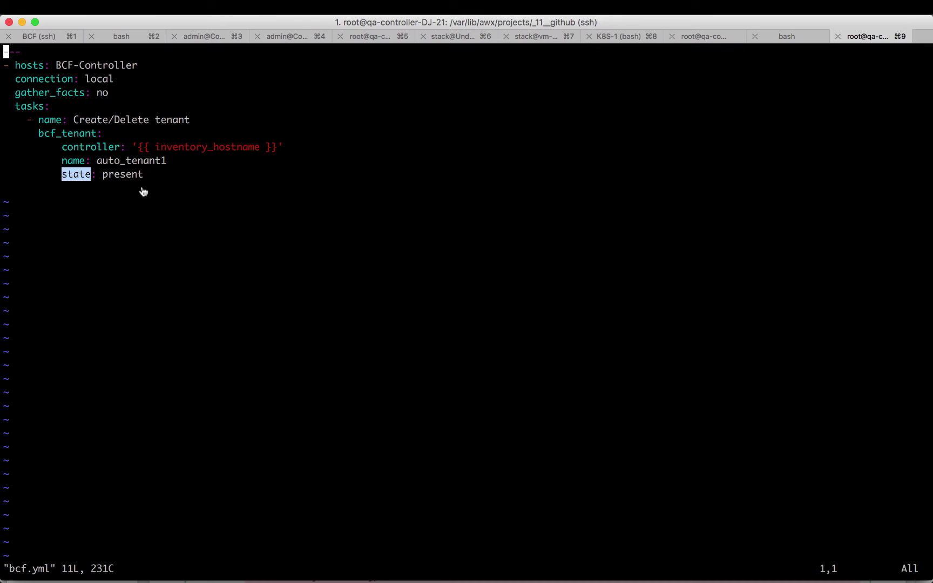
double_click(76, 137)
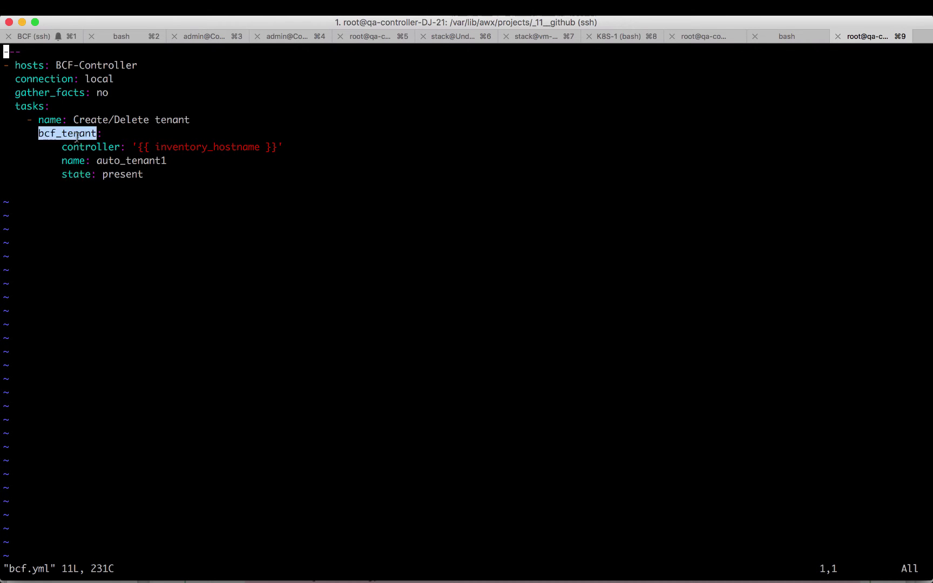
type(":q")
Open modules/bcf_tenant.py in vim at line 96, the bcf_tenant function
key("Return")
type("vim")
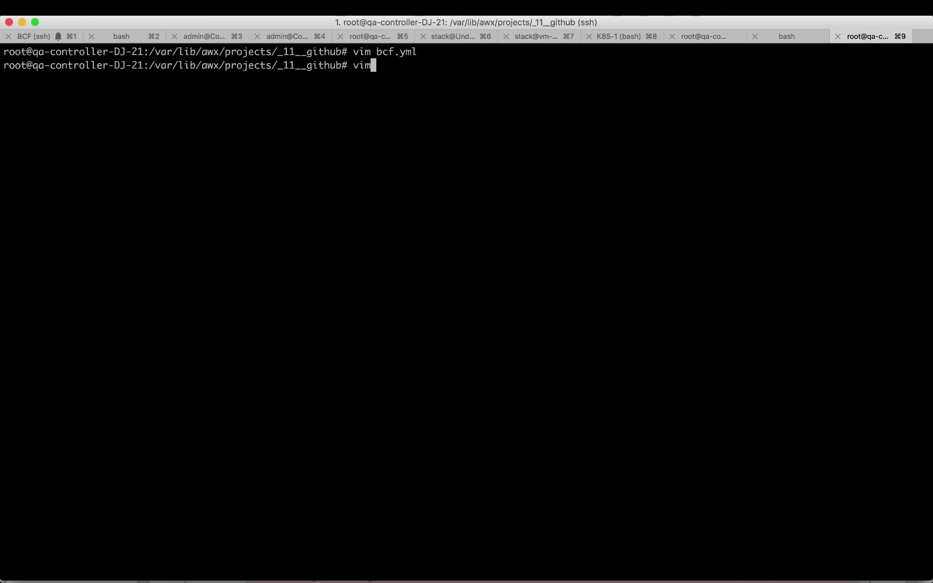
type(" modu")
key("Tab")
type("bcf_ten")
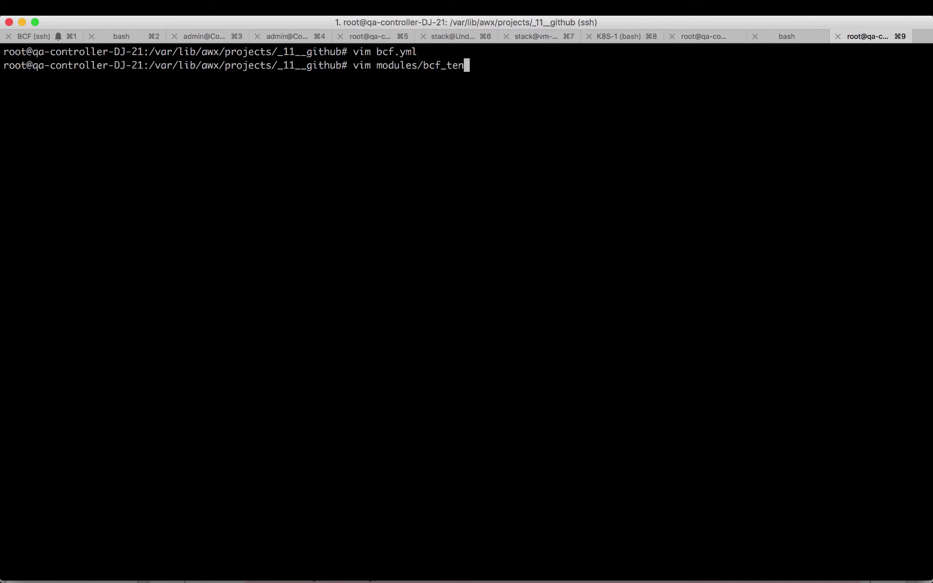
key("Tab")
key("Return")
type(":96")
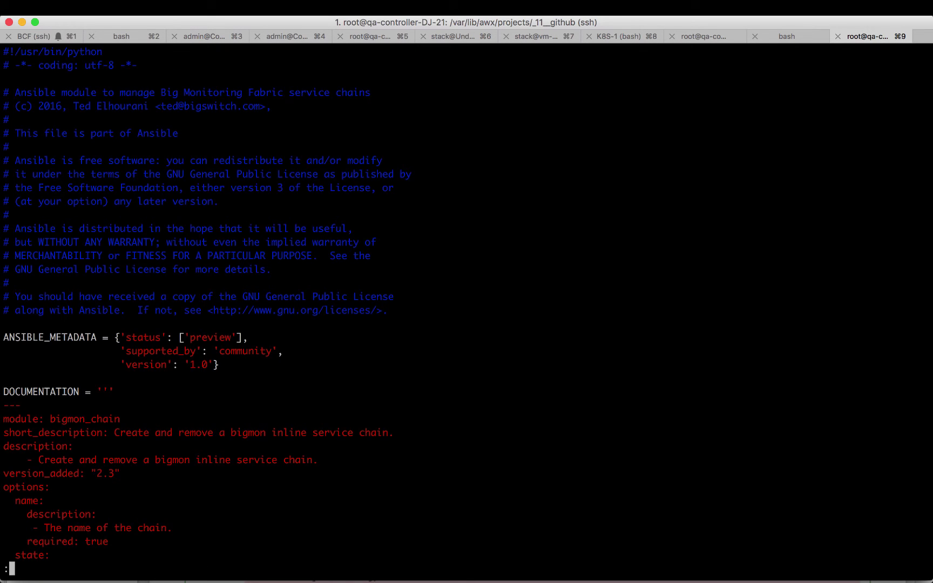
key("Return")
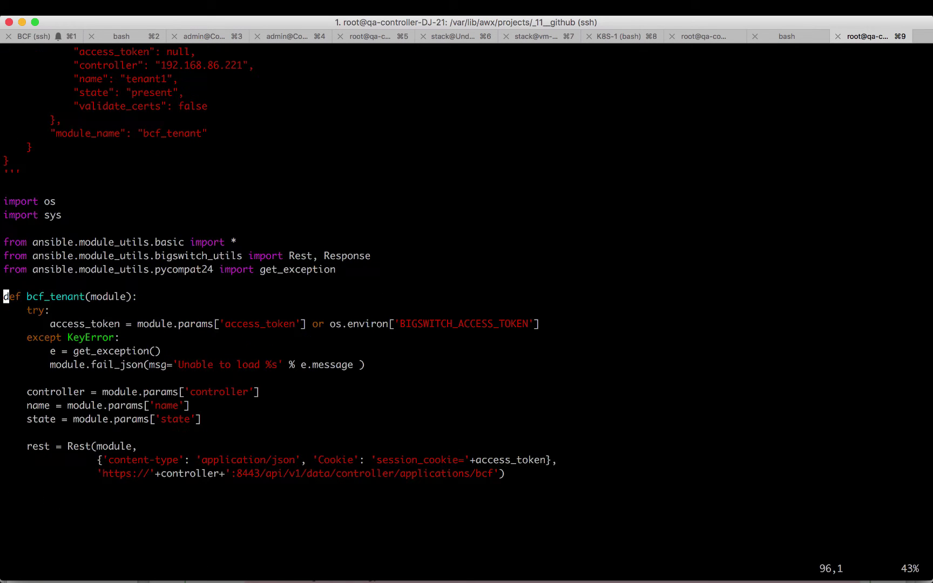
Review the function's controller, name and state parameters and the Rest connection setup
double_click(50, 297)
left_click(47, 336)
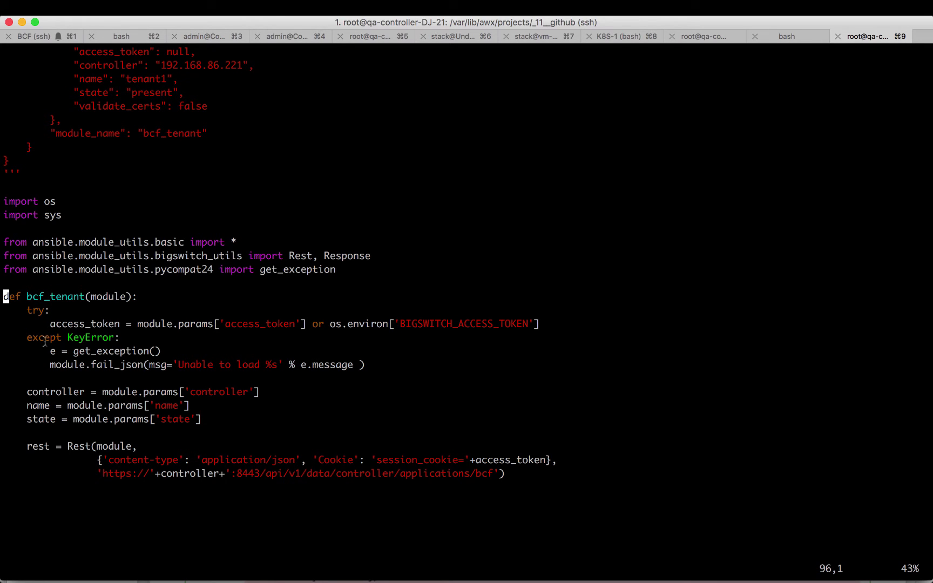
double_click(46, 393)
key("j")
key("j")
key("j")
key("j")
key("j")
double_click(40, 406)
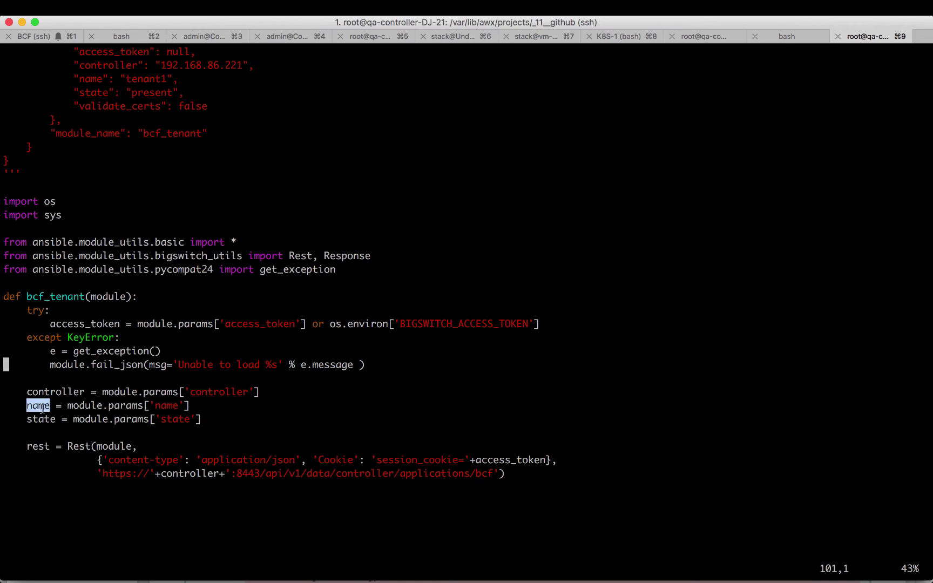
triple_click(41, 423)
left_click_drag(26, 447, 42, 482)
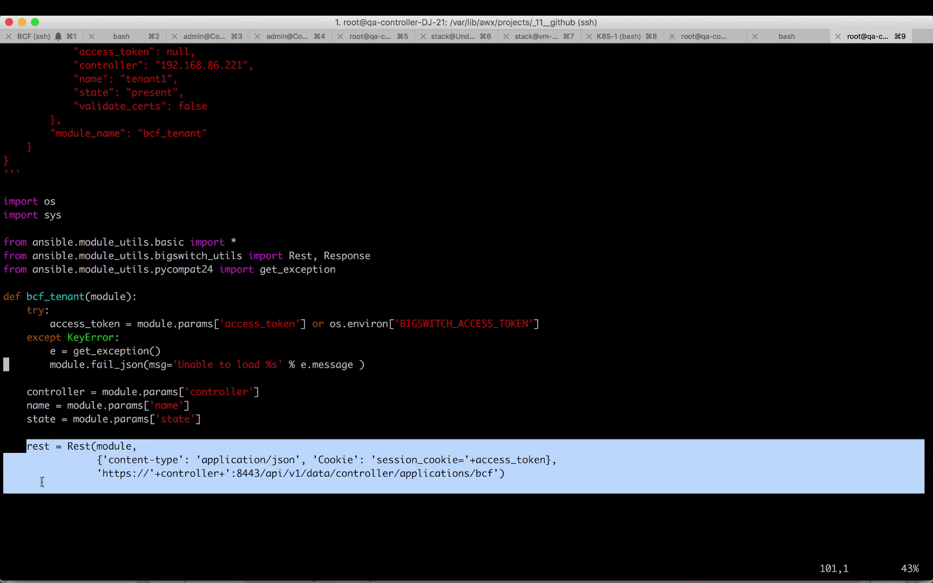
Insert an if state in ('present'): line below the Rest setup
key("Down")
key("Down")
key("Down")
key("Down")
key("Down")
key("Down")
key("Down")
key("Down")
key("Down")
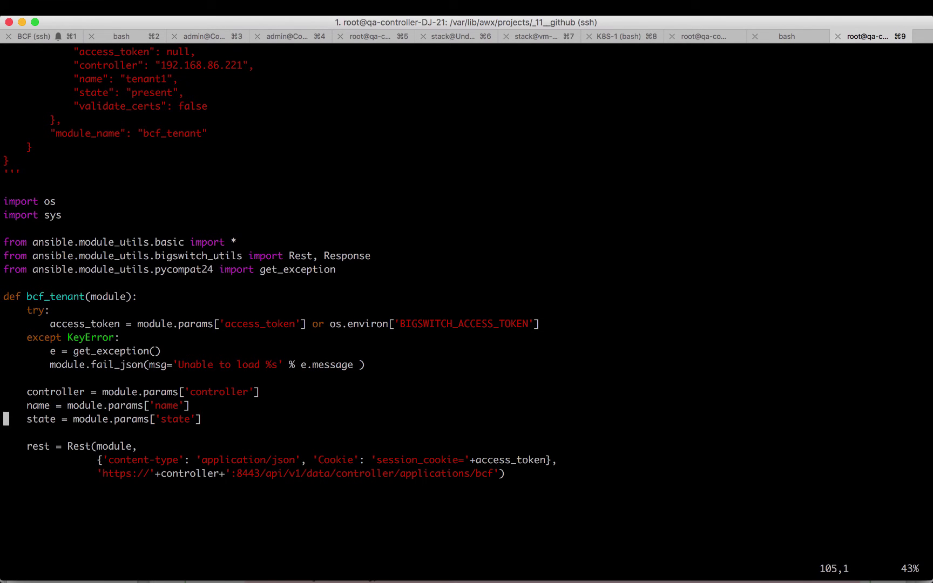
key("Down")
type("i    ")
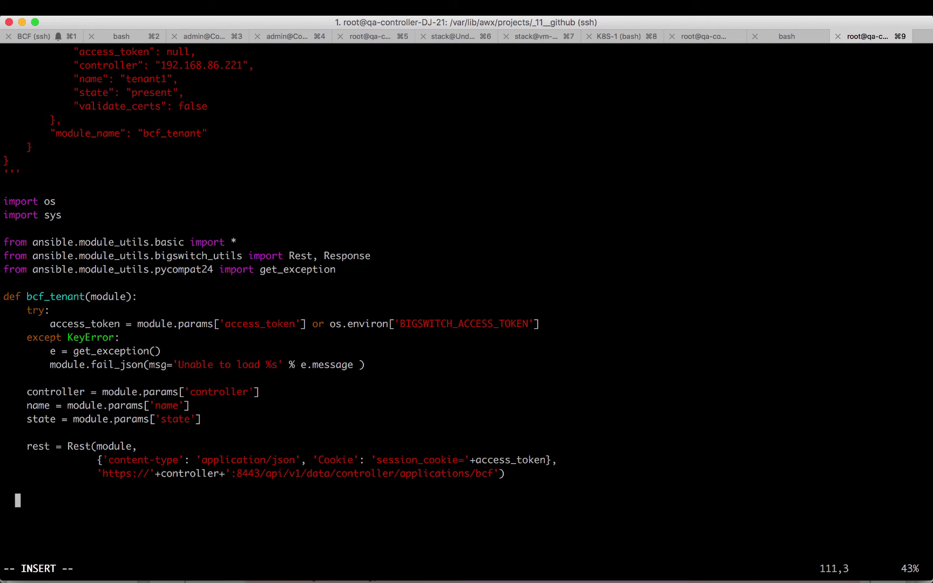
type("if state in ('present")
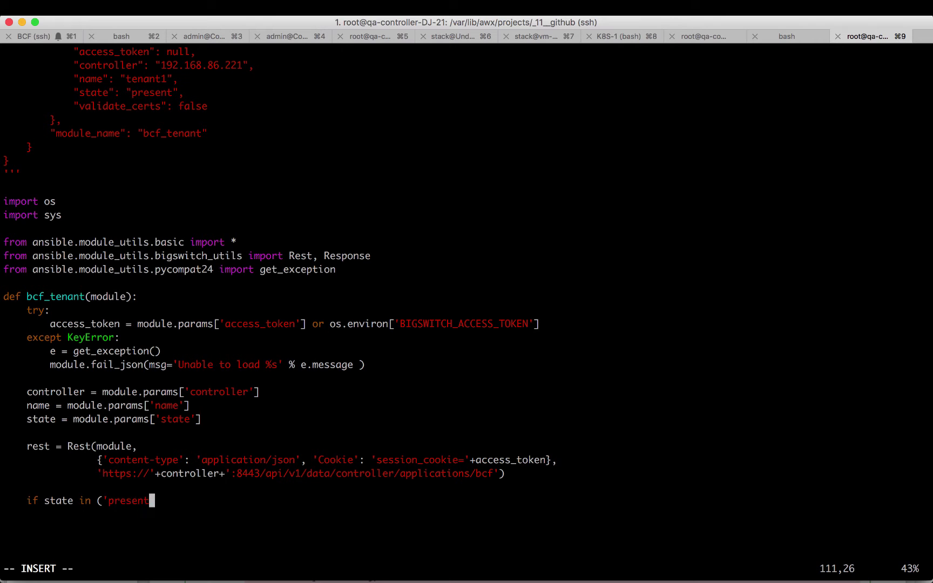
type("'):")
key("Return")
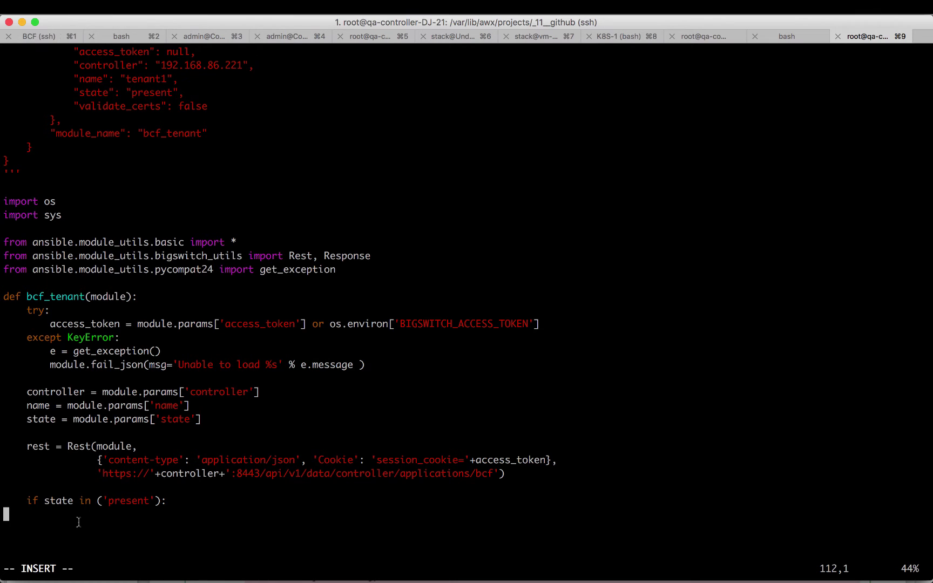
key("super+1")
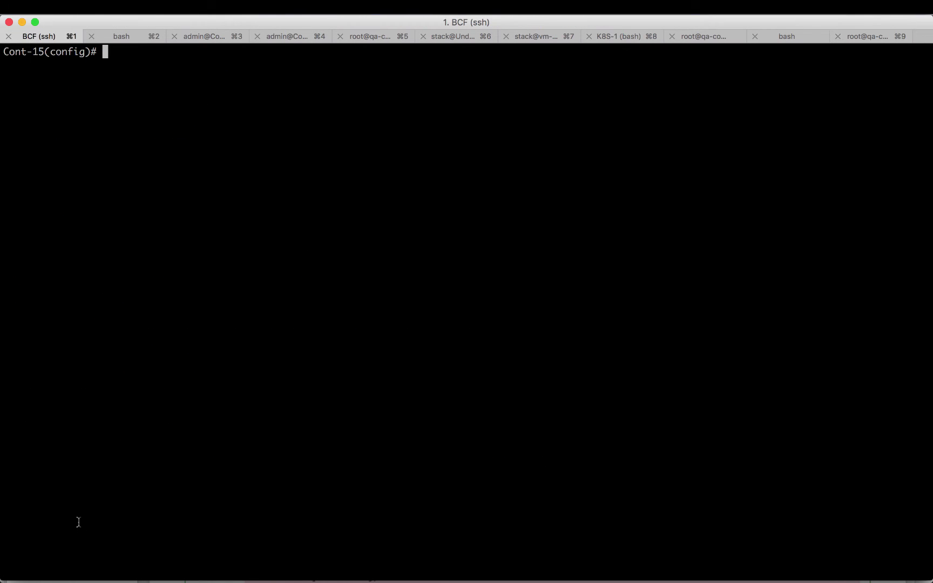
Create tenant test on the controller and select its logged PUT request path and body
type("tenant test")
key("Return")
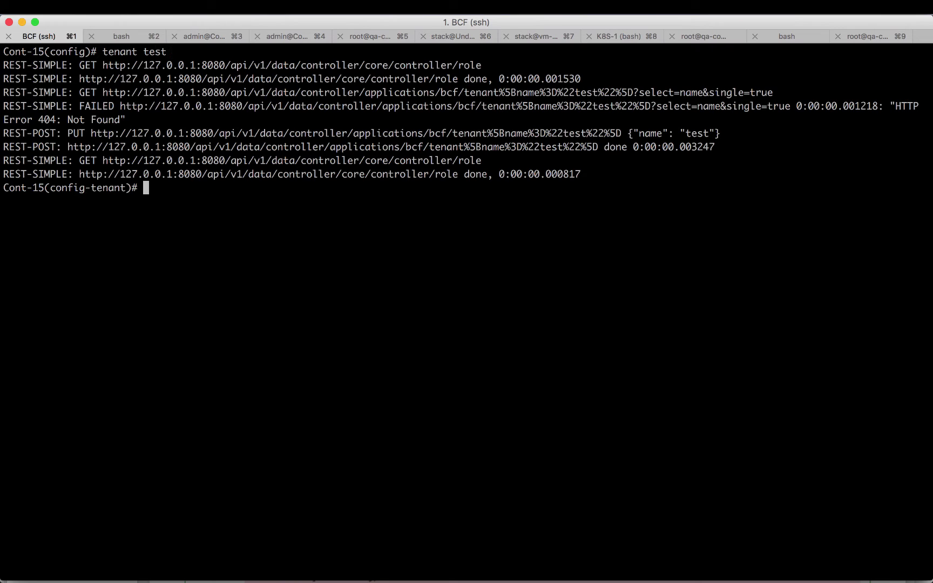
double_click(72, 135)
left_click_drag(444, 135, 732, 131)
key("super+c")
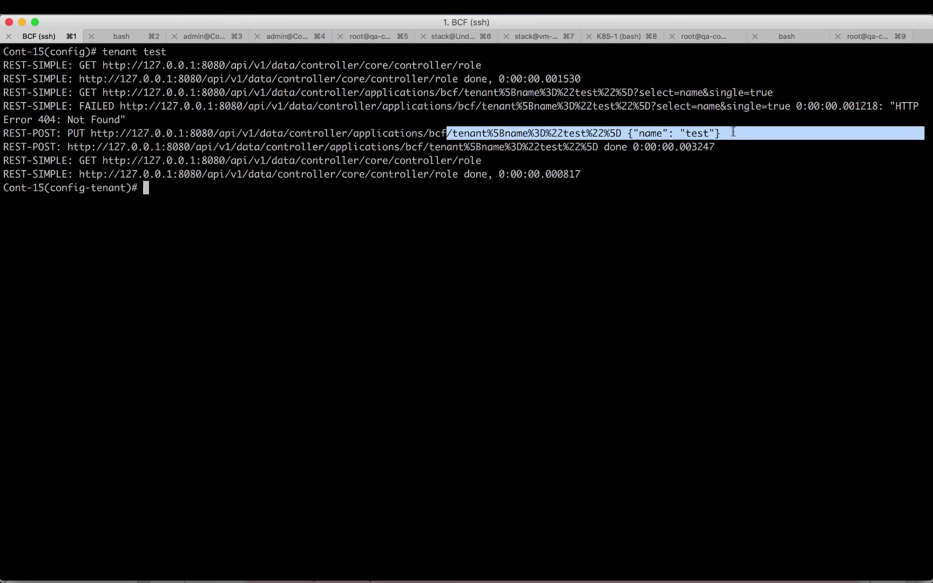
Decode the copied request on the URL Decoder page to get /tenant[name="test"] with {"name": "test"}
key("super+Tab")
key("super+v")
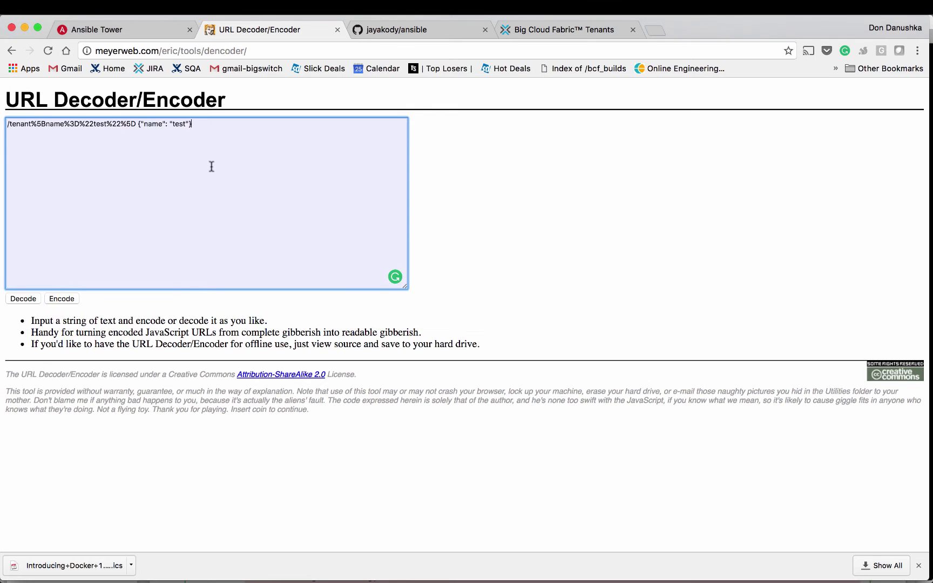
left_click(24, 299)
left_click_drag(166, 123, 30, 115)
key("super+c")
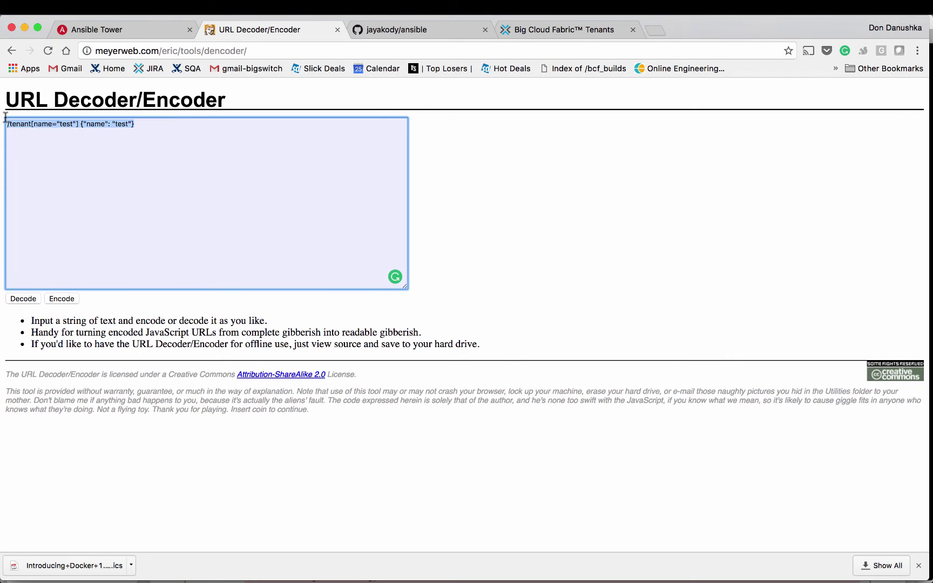
key("super+Tab")
key("super+9")
Start response = rest.put(' with the pasted tenant path, replacing test with %s
key("Tab")
type("response ")
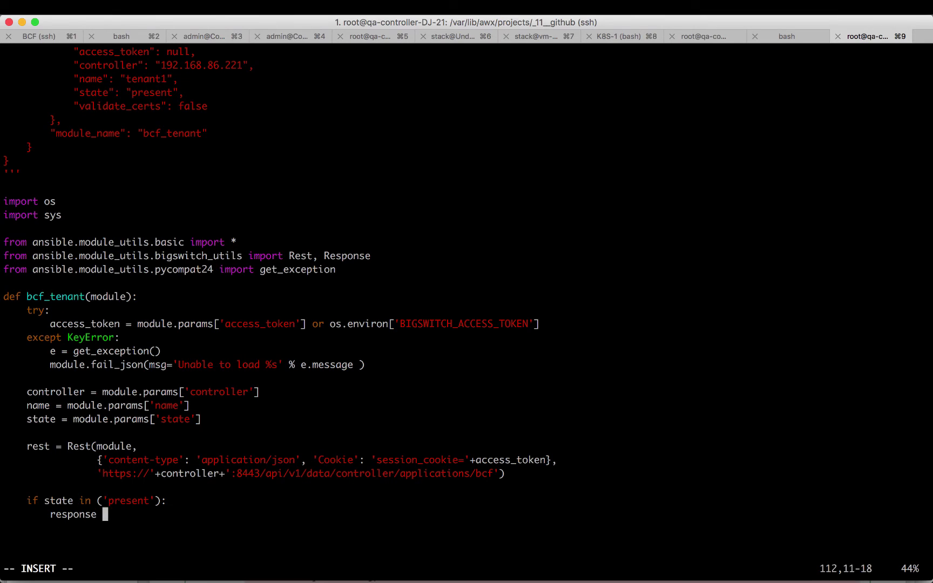
type("= rest.put('")
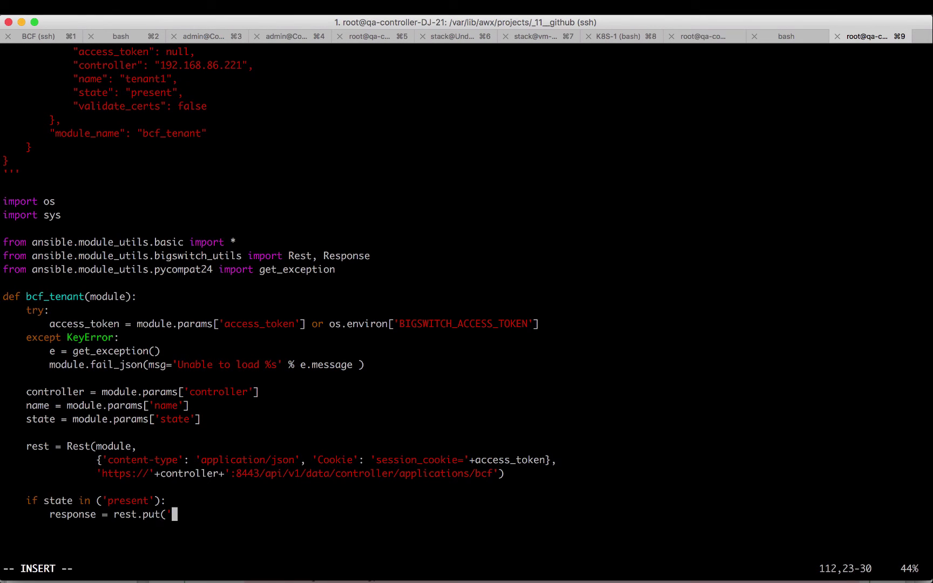
key("super+v")
key("Left")
key("Left")
key("Left")
key("Left")
key("Left")
key("Left")
key("Left")
key("Left")
key("Left")
key("Left")
key("Left")
key("Left")
key("Left")
key("Left")
key("Left")
key("Left")
key("Left")
key("Left")
key("Left")
key("Left")
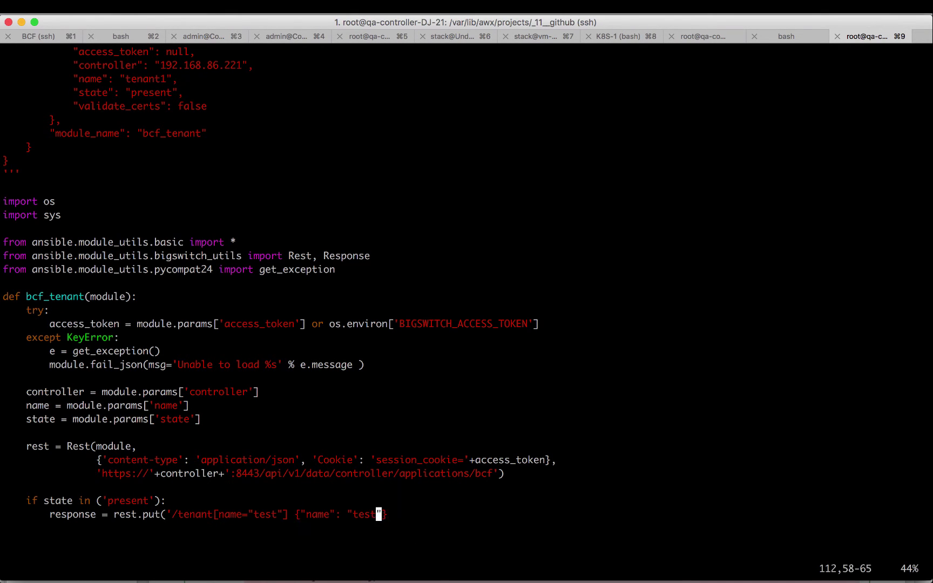
key("Delete")
key("Delete")
key("Delete")
key("Delete")
type("%s")
Finish the call with ' % name and data={"name": name}
key("Right")
key("Right")
type("' % name ,")
key("Right")
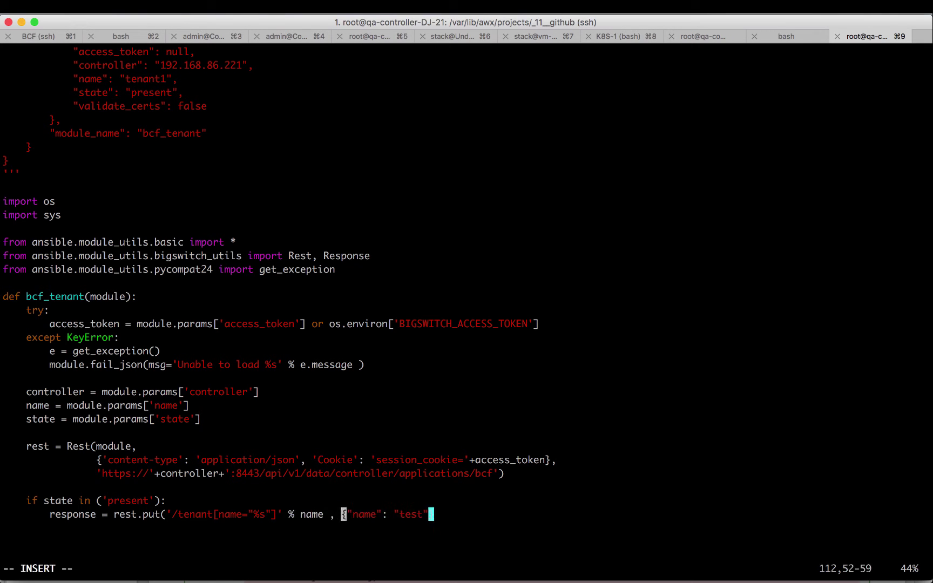
type("data=")
key("Right")
key("Right")
key("Right")
key("Right")
key("Right")
key("Right")
key("Right")
key("Right")
key("Right")
key("Delete")
key("Delete")
key("Delete")
key("Delete")
key("Delete")
key("Delete")
type("name)")
key("Escape")
key("super+Tab")
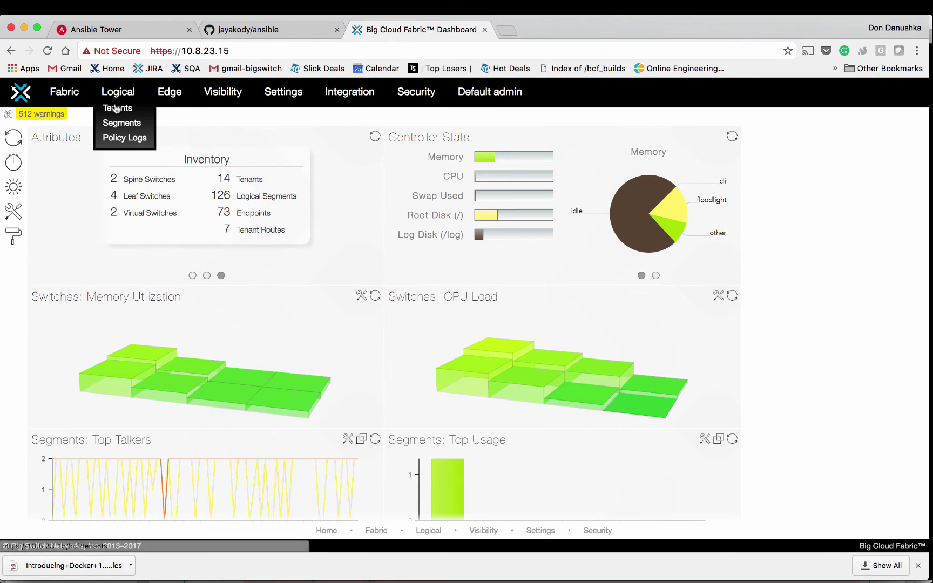
Go to Logical > Tenants and clear the API request log
left_click(116, 109)
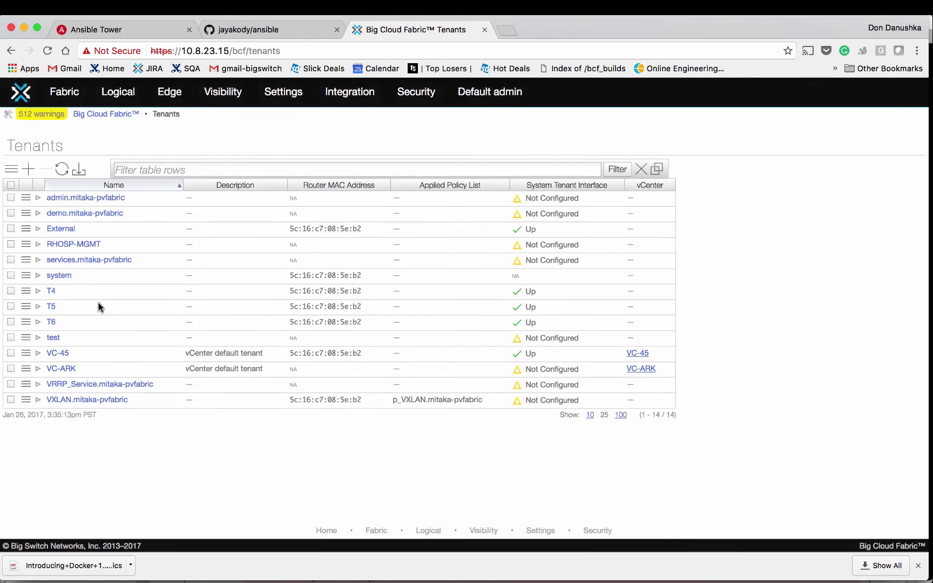
left_click(7, 114)
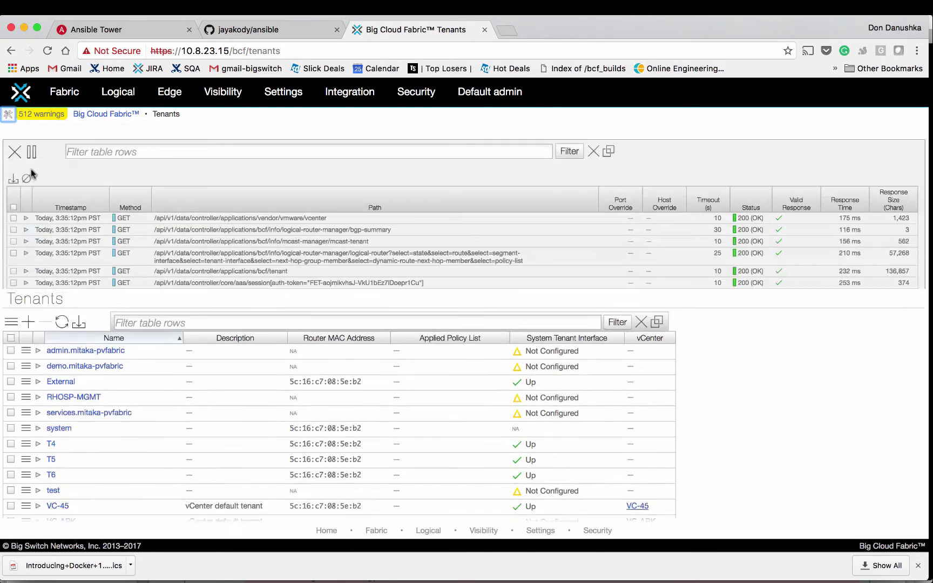
left_click(25, 181)
scroll(37, 490, "down", 2)
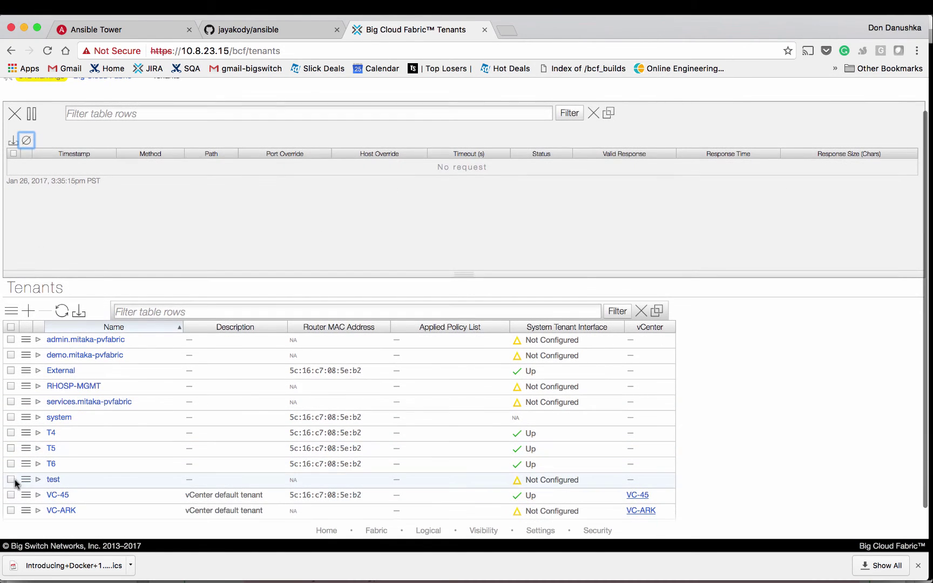
Delete the test tenant and inspect its logged DELETE /tenant[name="test"] request
left_click(11, 479)
left_click(44, 310)
left_click(558, 377)
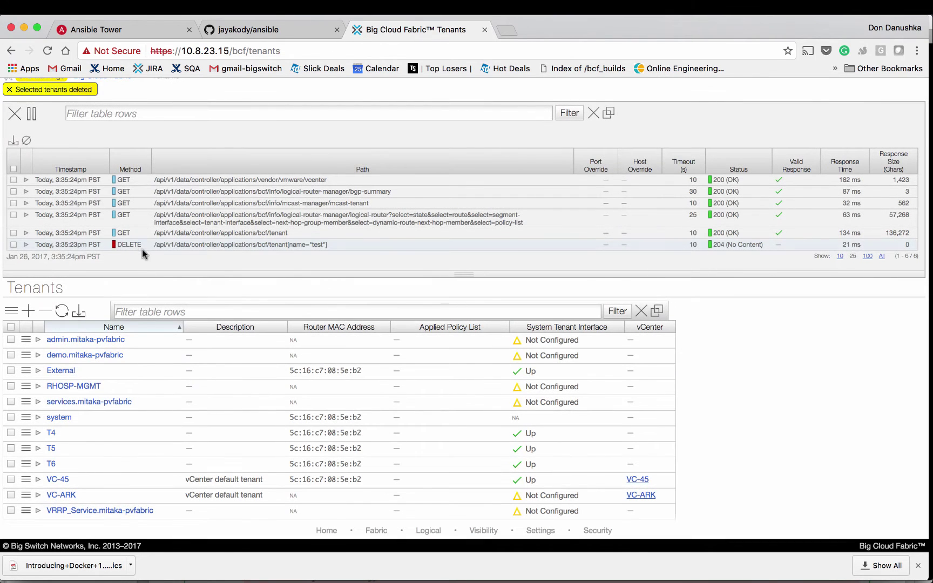
left_click(114, 244)
left_click_drag(154, 244, 296, 248)
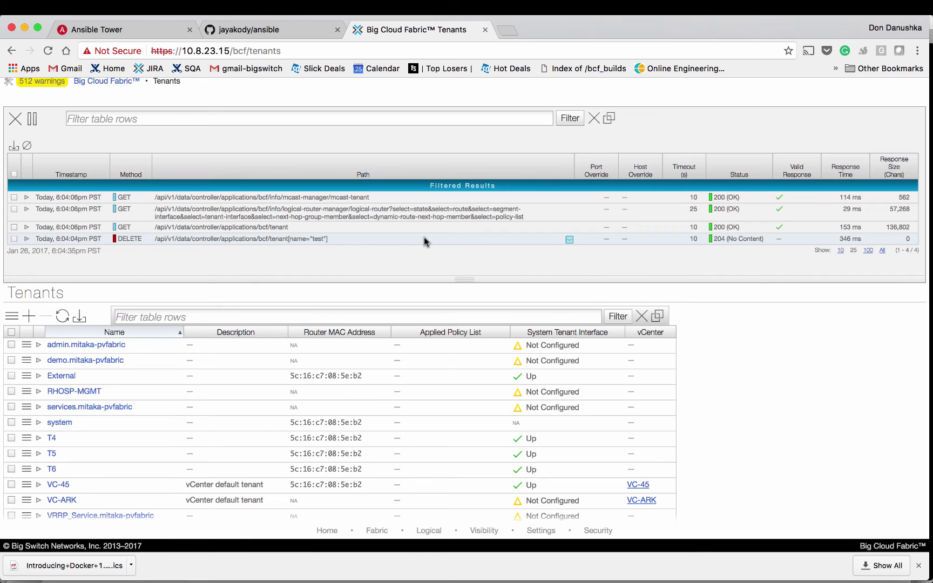
Switch to the jayakody/ansible GitHub repository
left_click(271, 30)
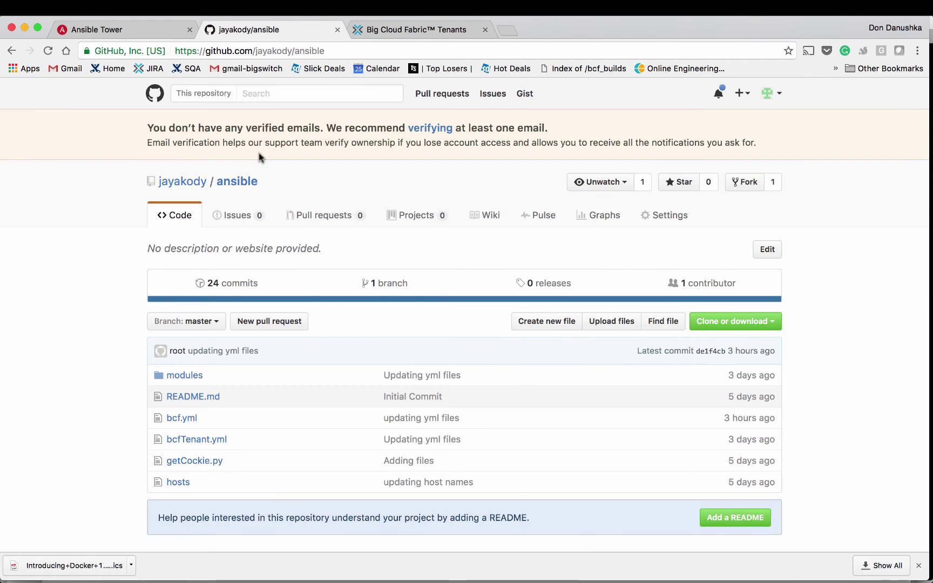
Confirm bcf.yml names the tenant auto_tenant1, then log in to Ansible Tower with the admin password
left_click(184, 419)
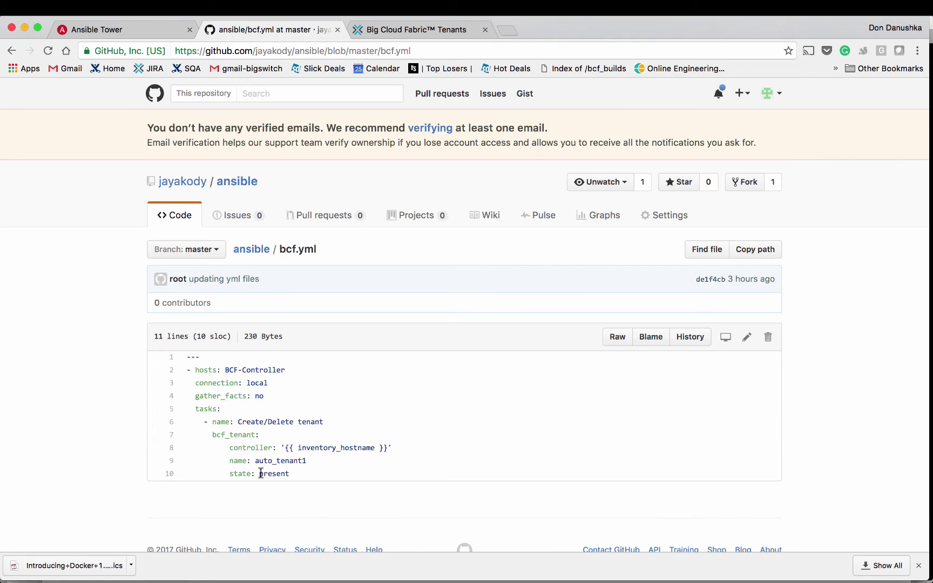
left_click_drag(251, 462, 311, 462)
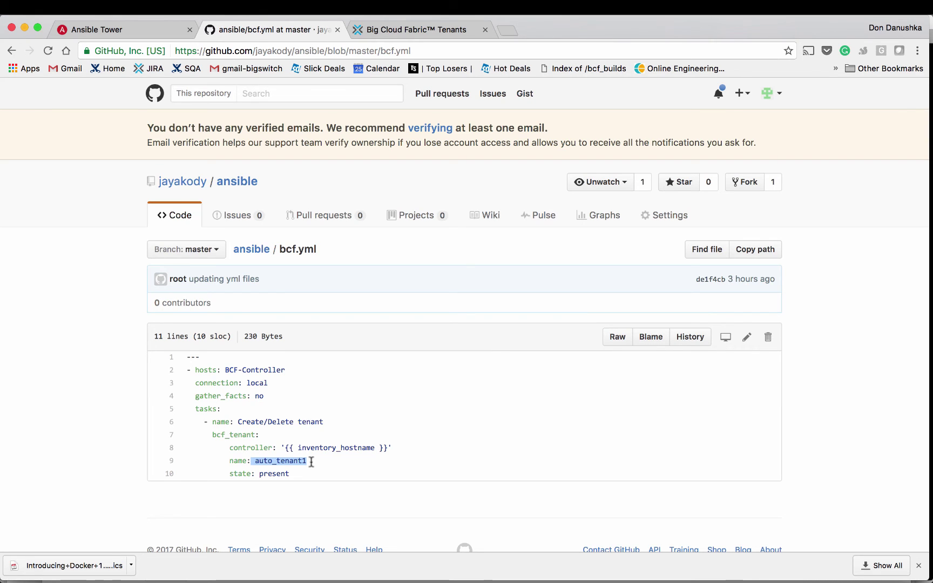
type("****")
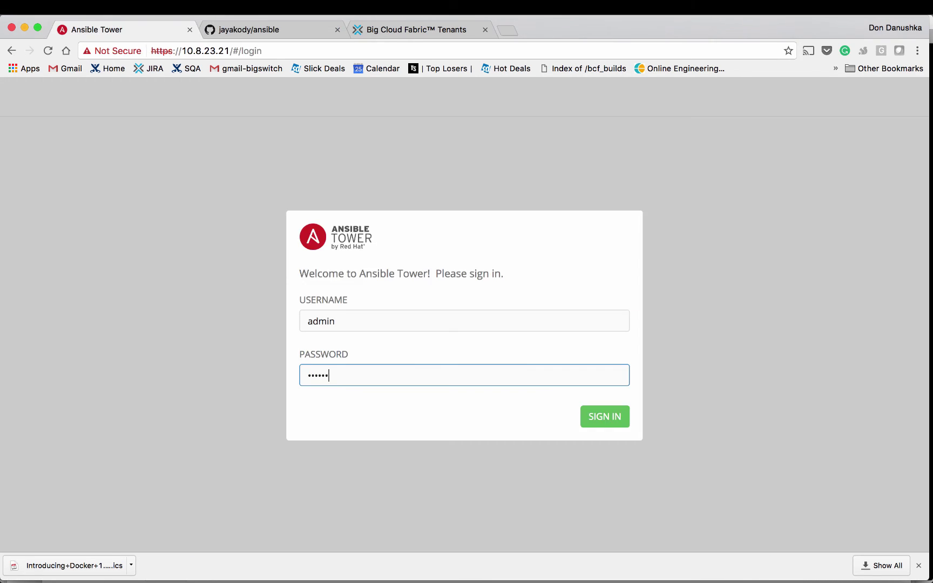
key("Return")
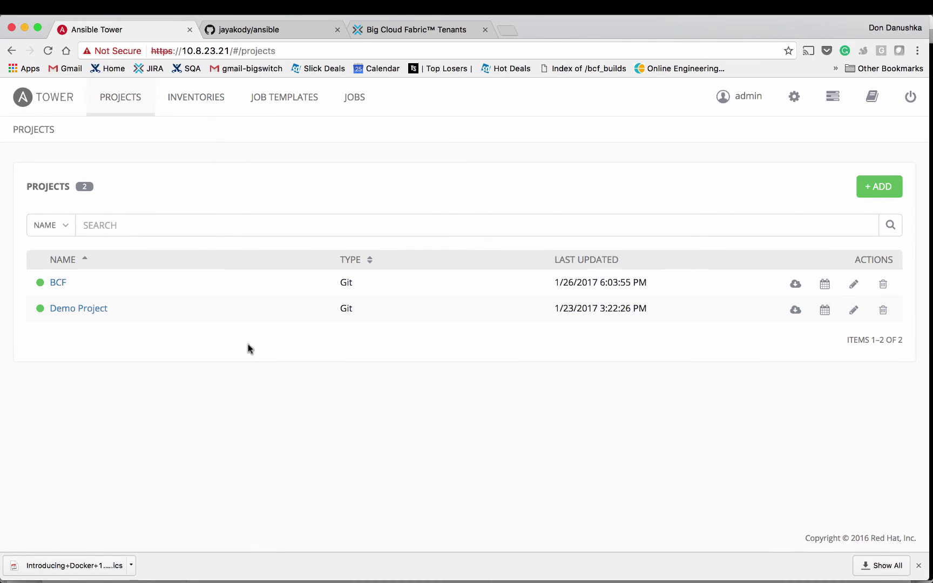
Check the BCF project's Git URL and BCF Template, then launch the template (job 105 succeeds)
left_click(58, 282)
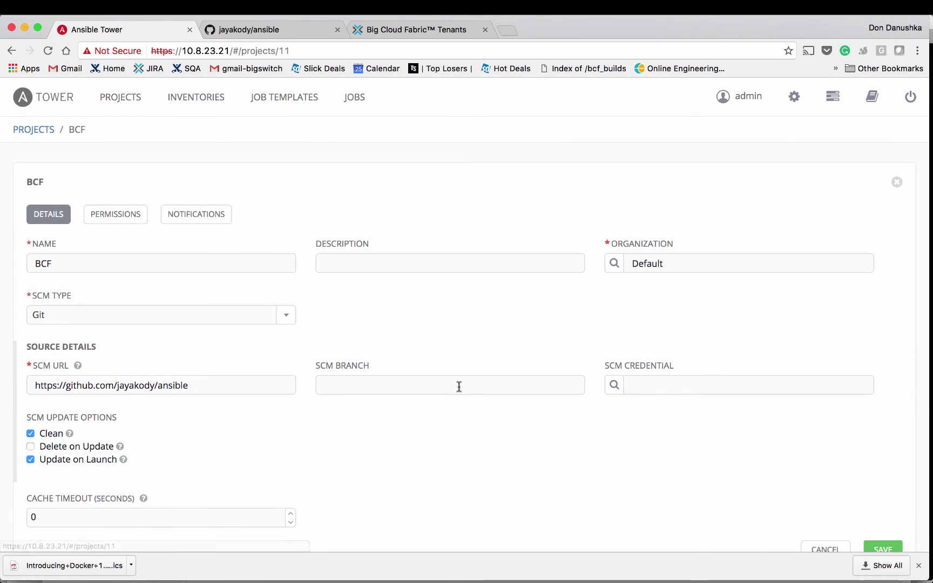
left_click_drag(194, 385, 23, 385)
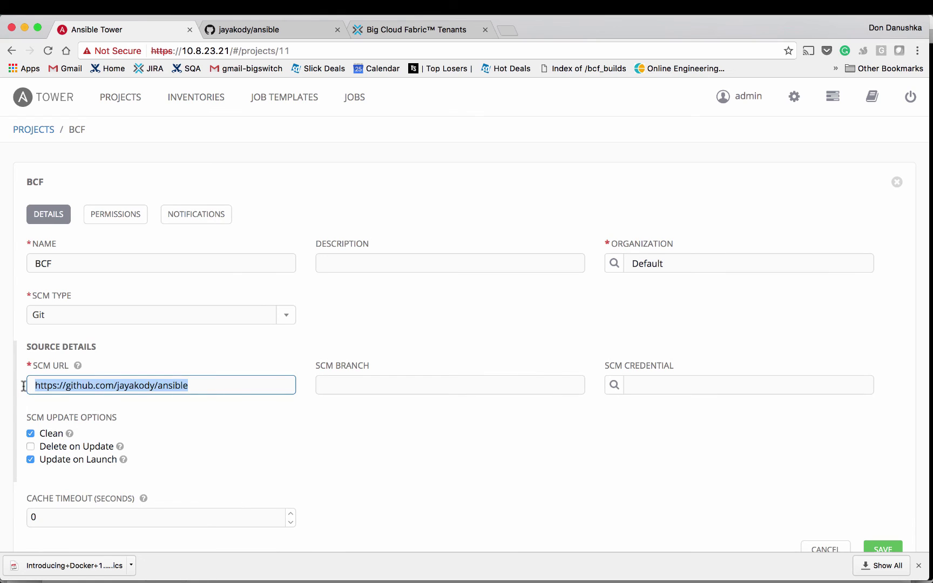
left_click(266, 112)
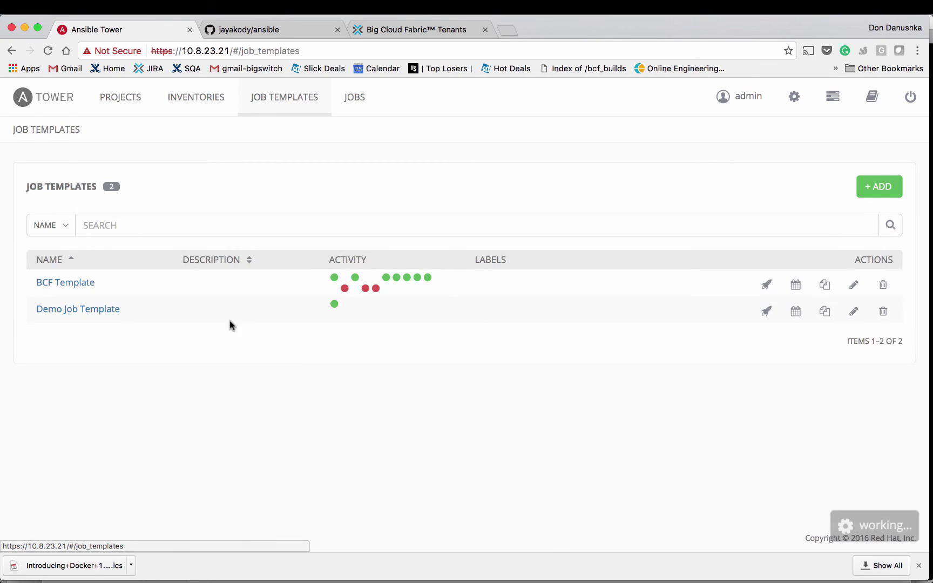
left_click(73, 285)
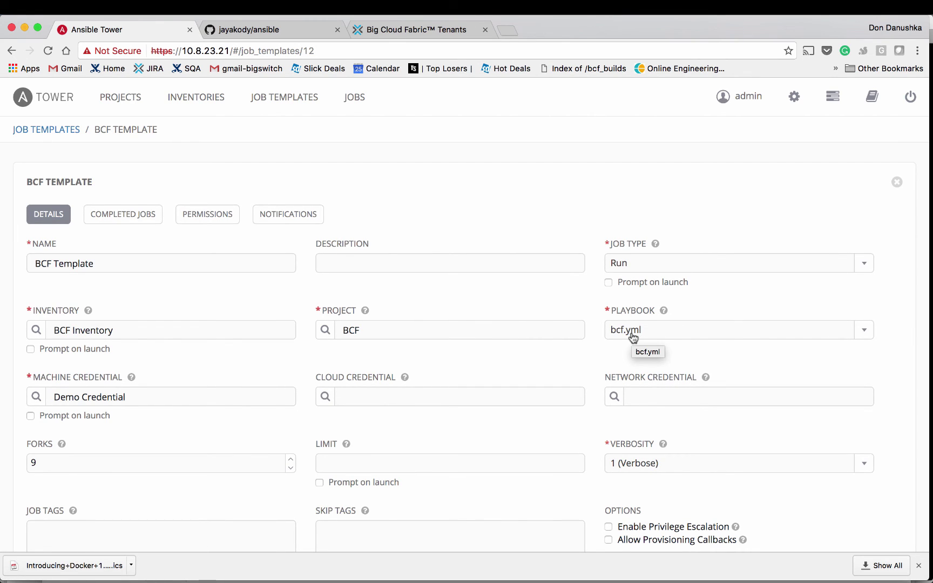
left_click(270, 109)
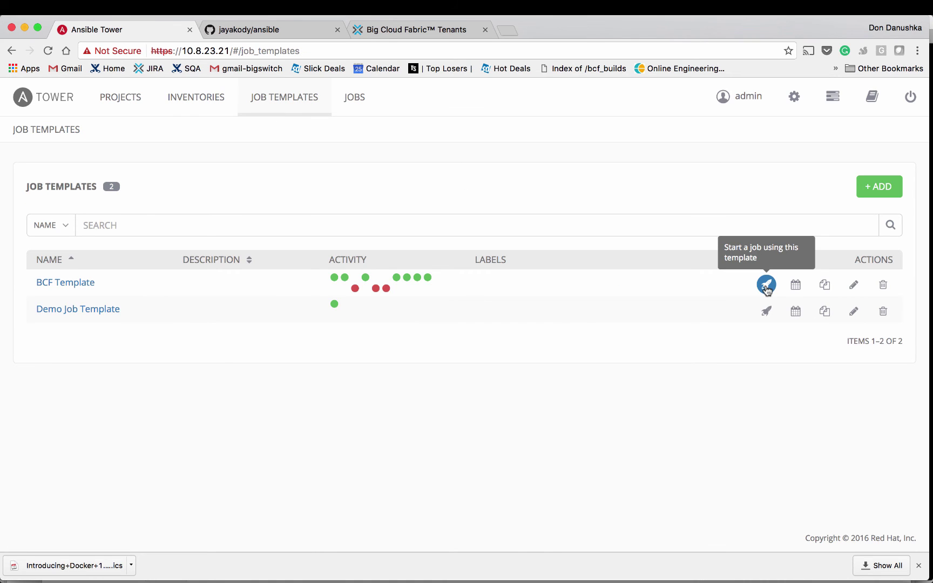
left_click(767, 286)
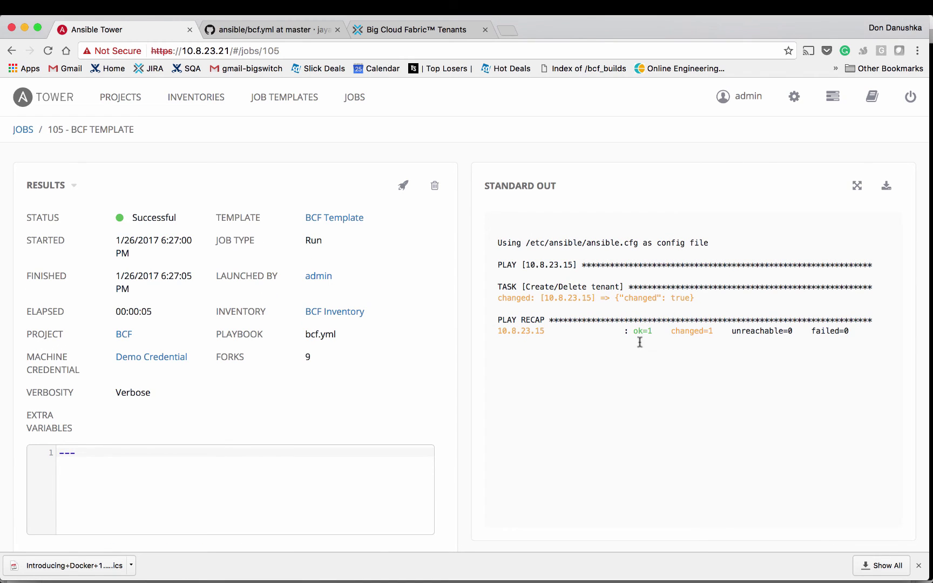
left_click(448, 30)
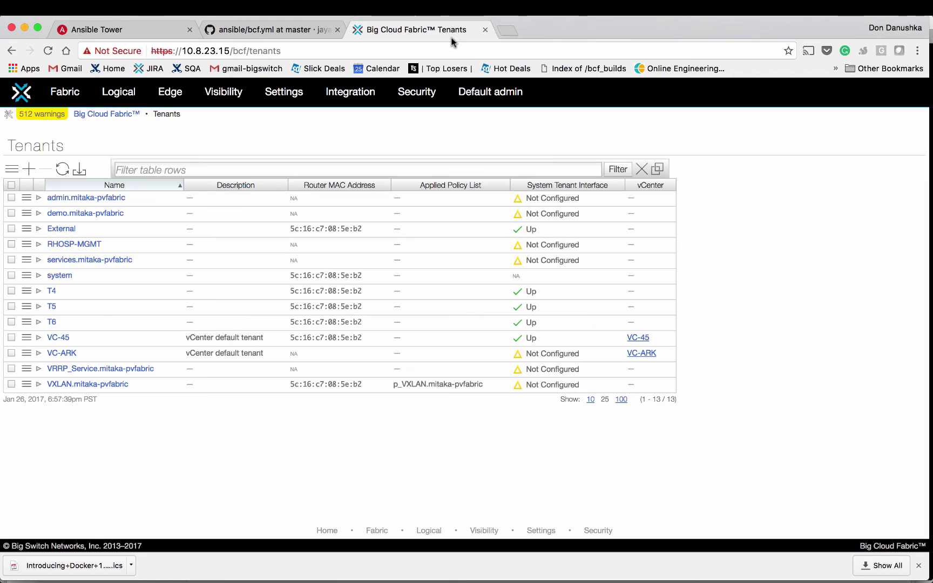
Refresh the Tenants table, check auto_tenant1 has no routes or segments, then return to GitHub
left_click(61, 169)
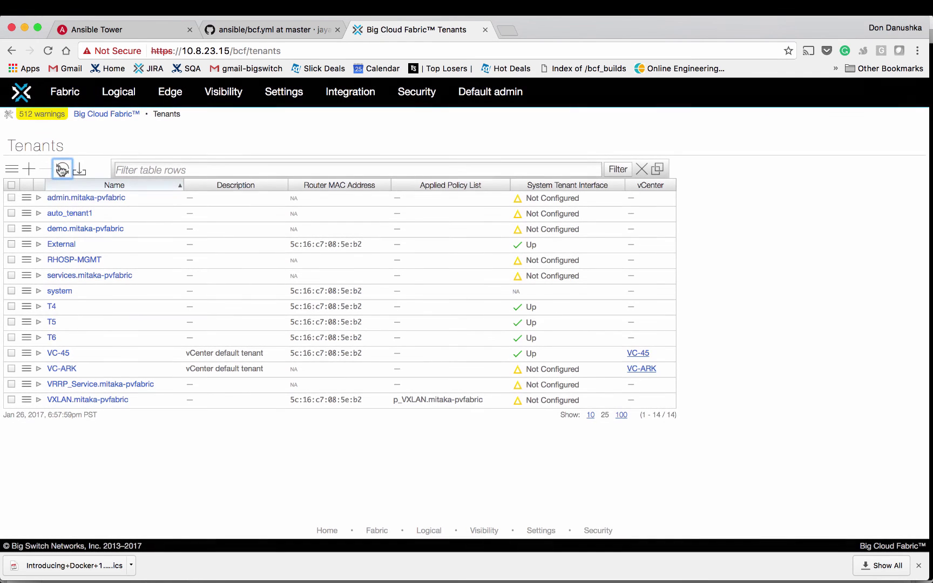
left_click(39, 213)
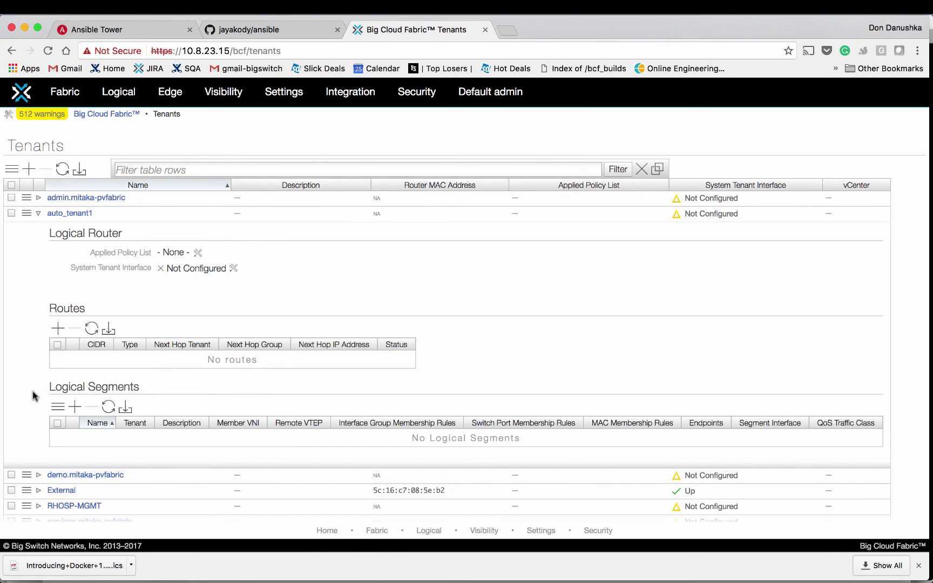
left_click(248, 24)
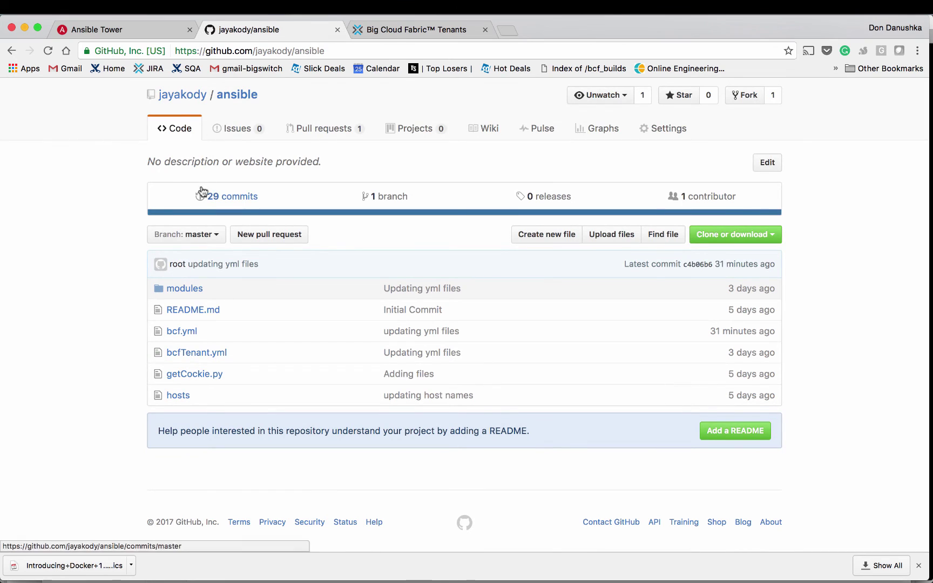
Open the auto_tenant1 segment-and-router pull request and review its changed files
left_click(332, 131)
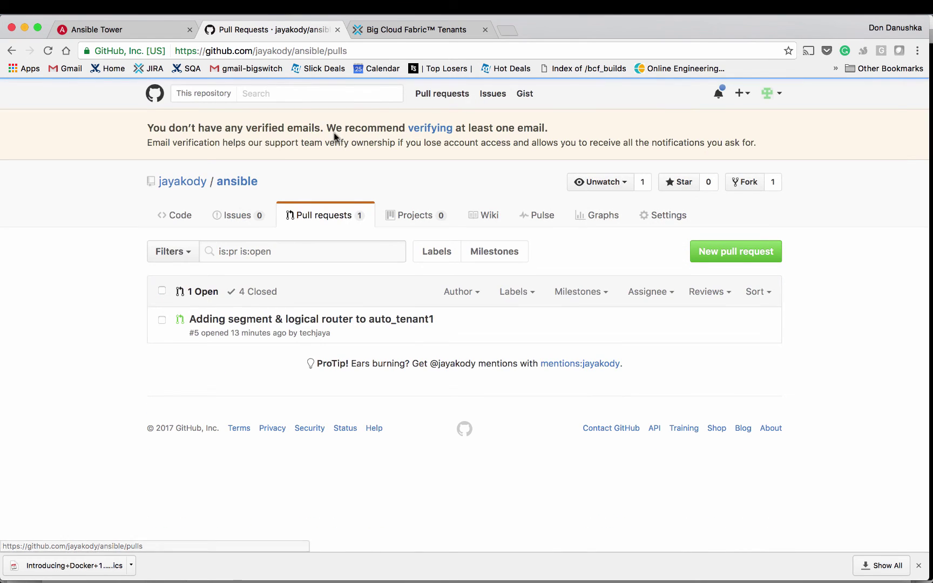
left_click(327, 320)
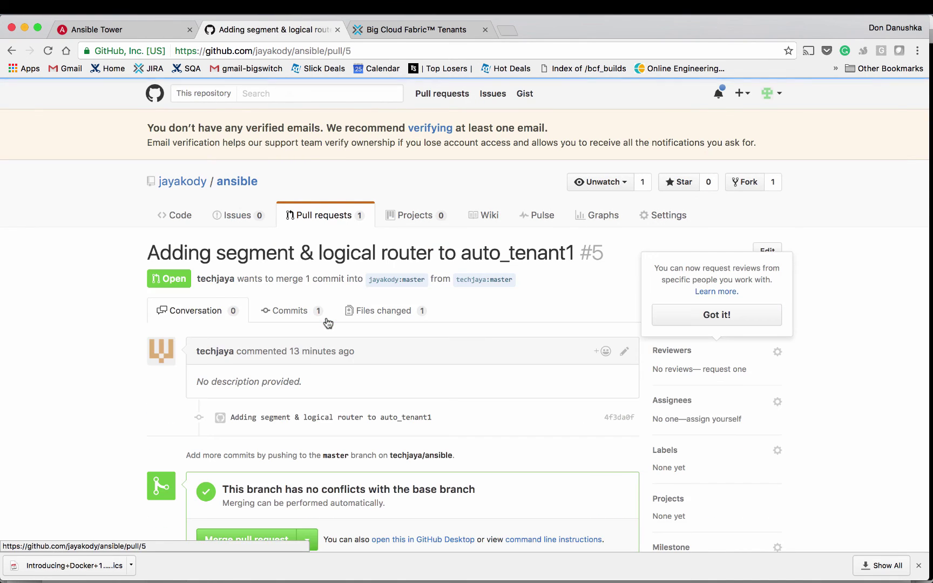
left_click(376, 318)
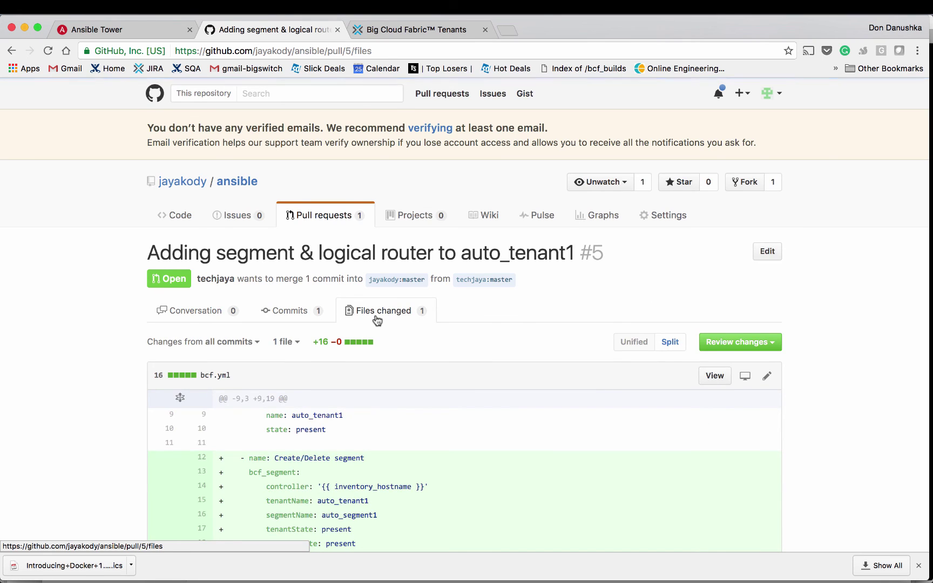
scroll(377, 320, "down", 5)
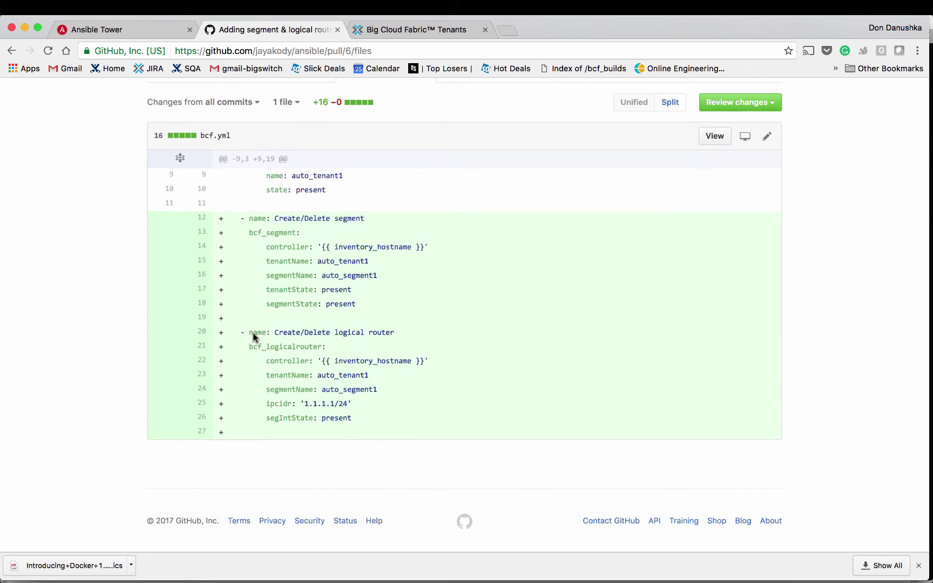
Merge the pull request into master and relaunch the BCF Template job in Ansible Tower
left_click(202, 205)
scroll(241, 361, "down", 3)
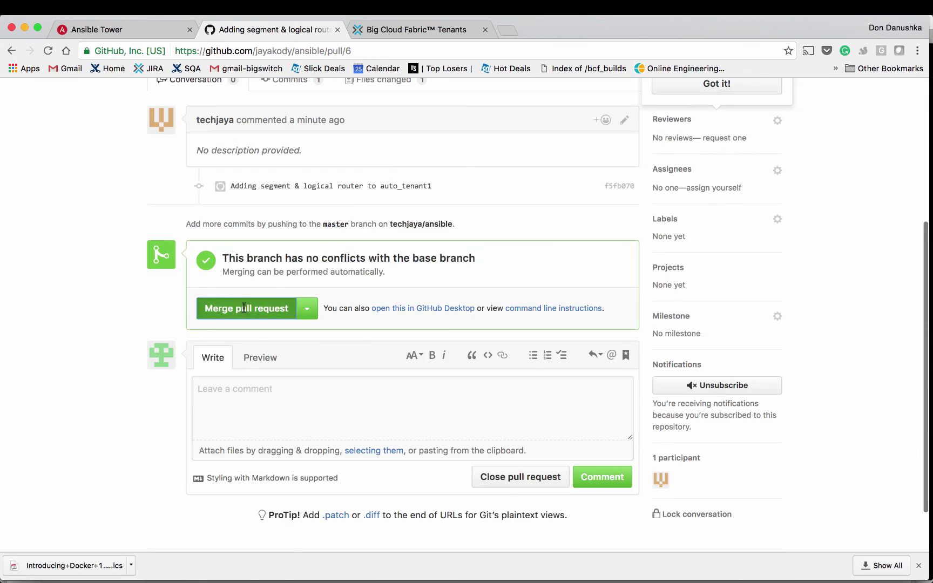
left_click(244, 309)
left_click(243, 335)
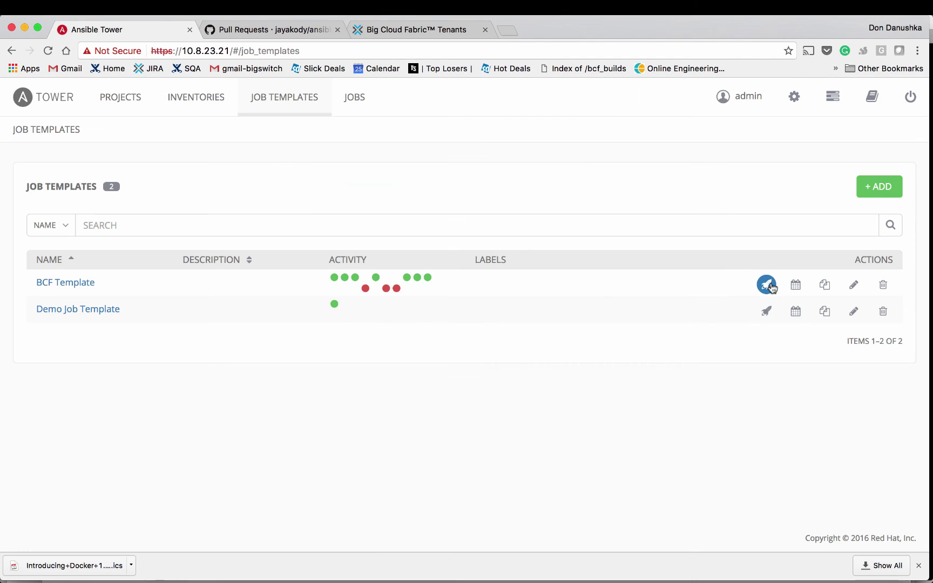
left_click(770, 282)
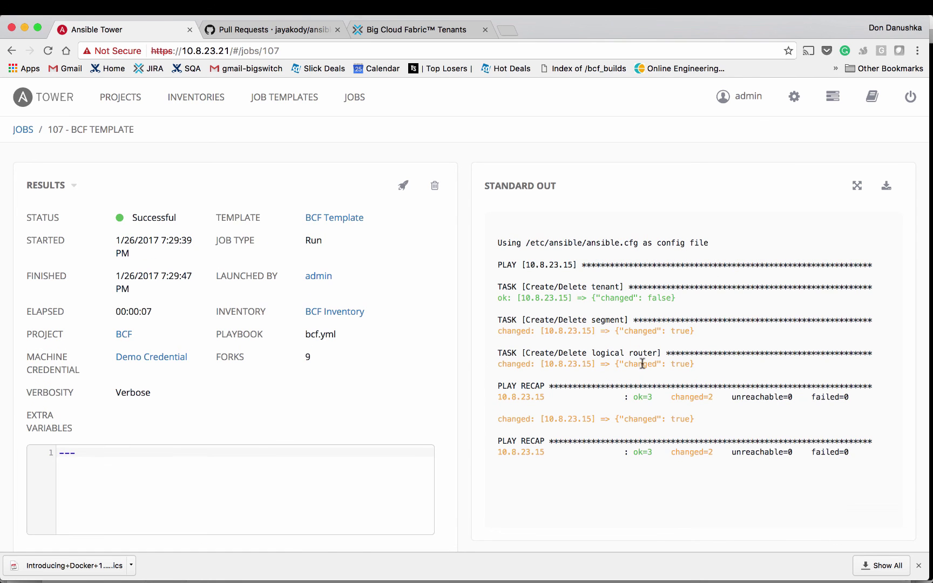
With job 107 successful, switch to the Big Cloud Fabric Tenants page
left_click(415, 29)
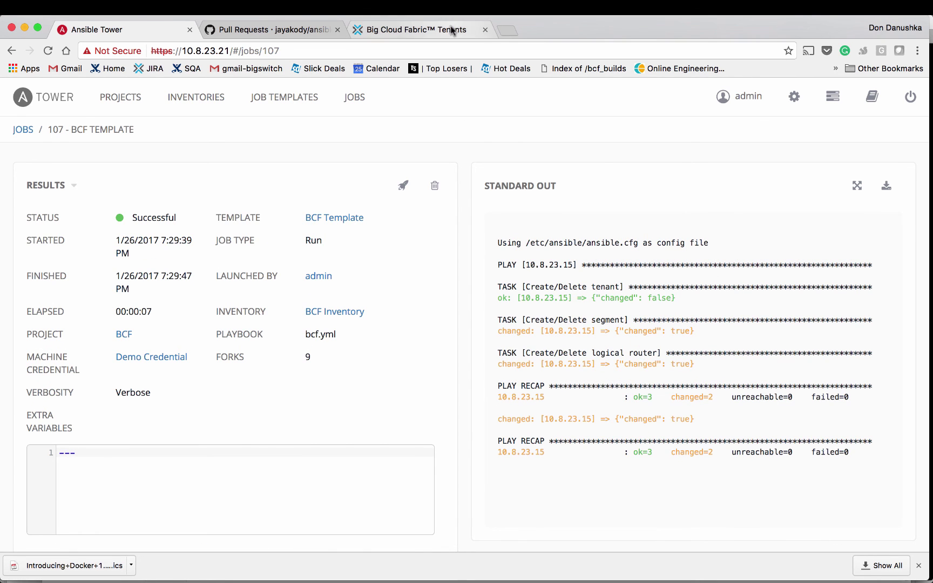
Refresh the Tenants table and expand auto_tenant1 to see its router, 2.2.2.0/24 route and auto_segment1
left_click(63, 168)
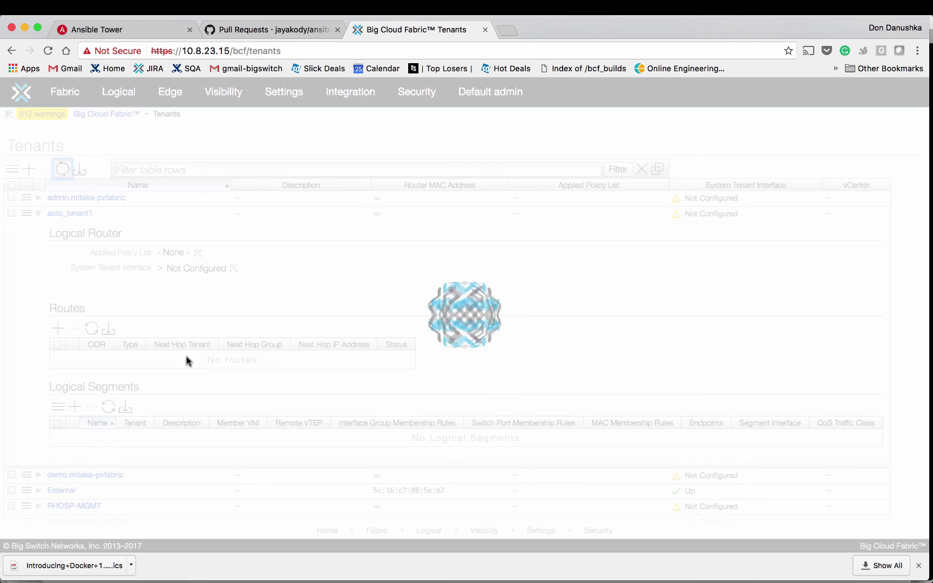
left_click(70, 213)
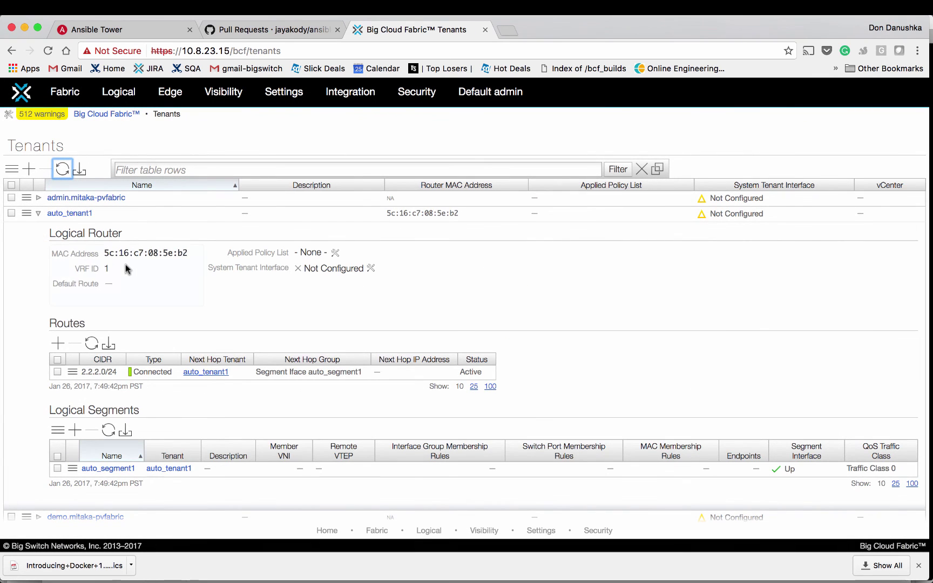